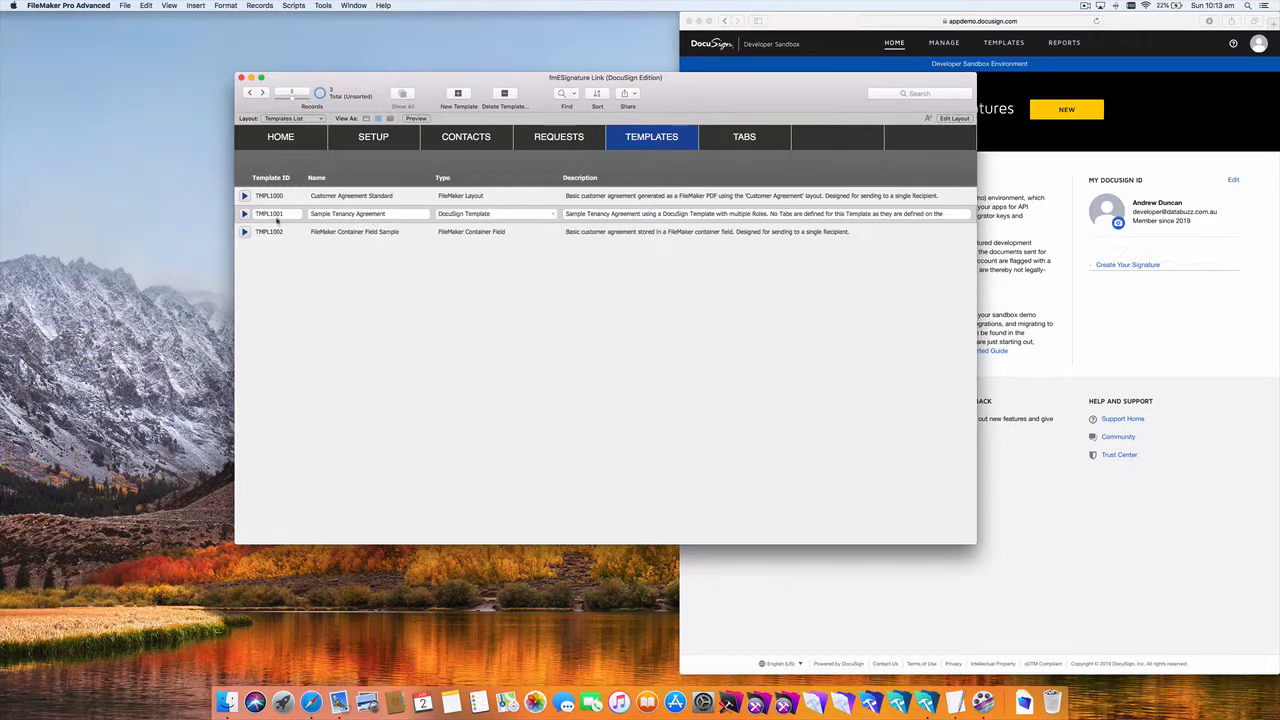
Step: Open the TMPL1001 Sample Tenancy Agreement template in its detail form
{"action": "left_click", "coordinate": [244, 213]}
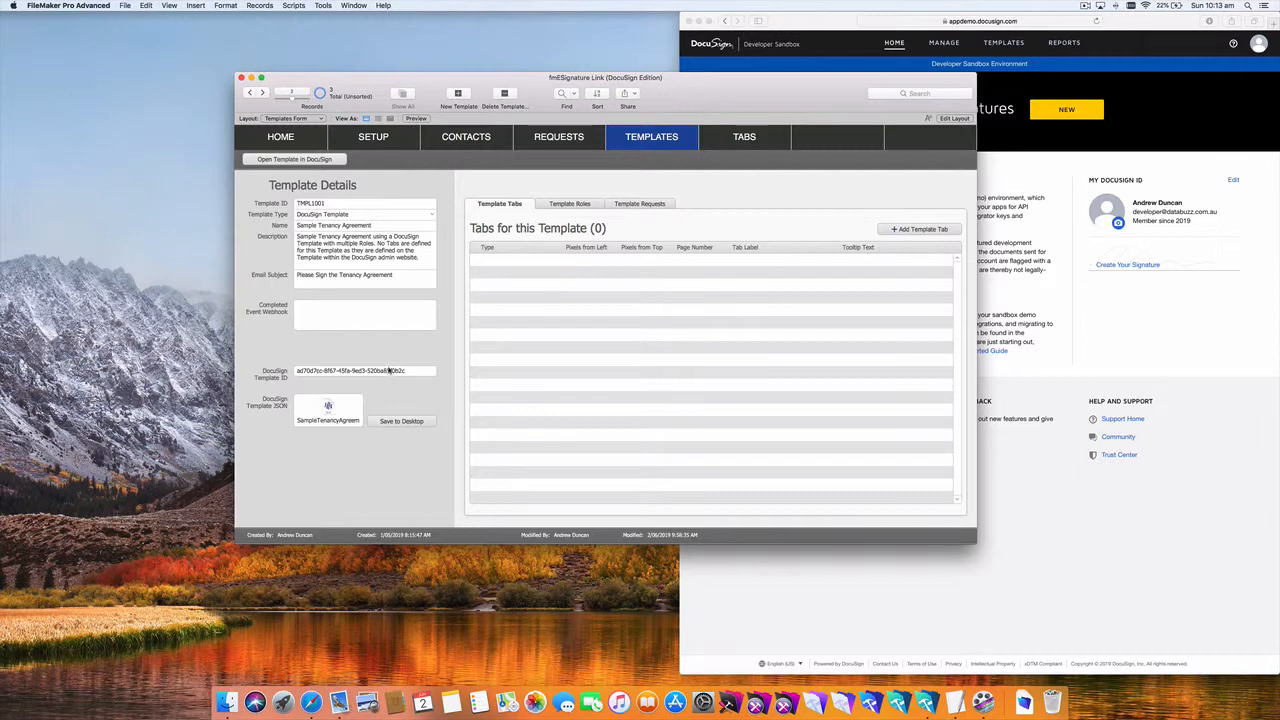
Step: Clear and commit the DocuSign Template ID, then save the template JSON to the Desktop
{"action": "left_click", "coordinate": [389, 370]}
{"action": "key", "text": "BackSpace"}
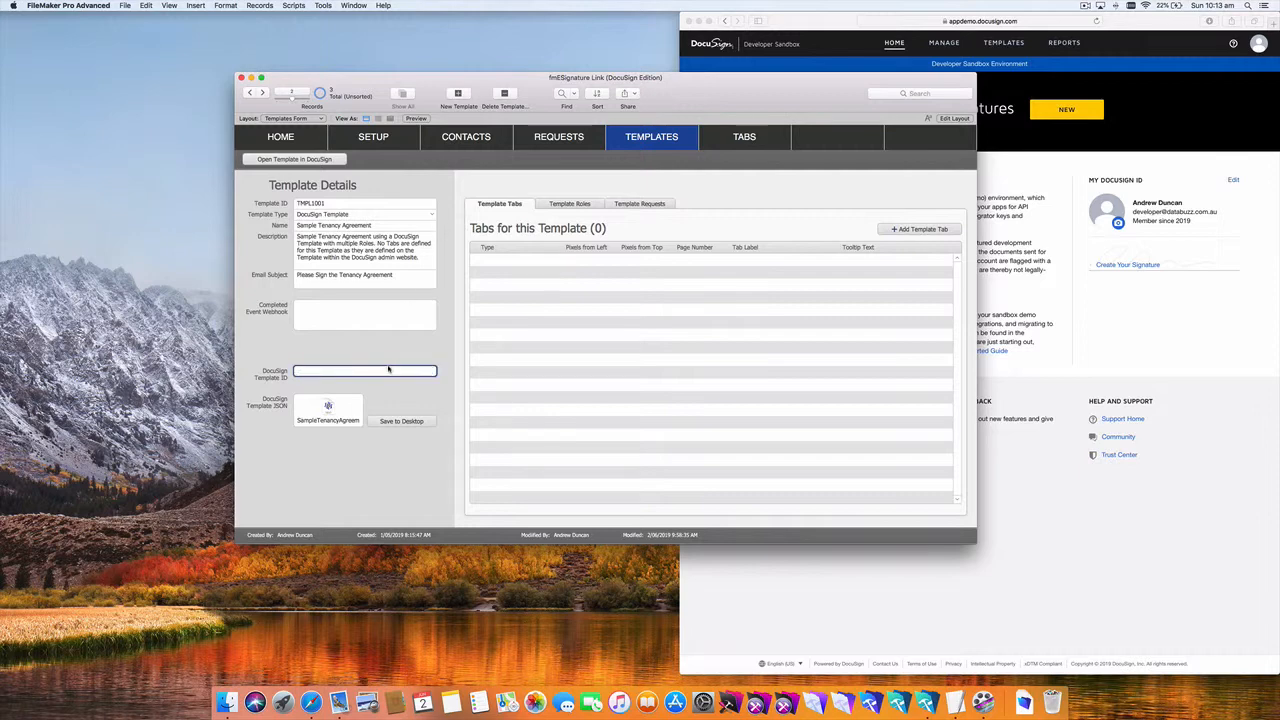
{"action": "left_click", "coordinate": [422, 350]}
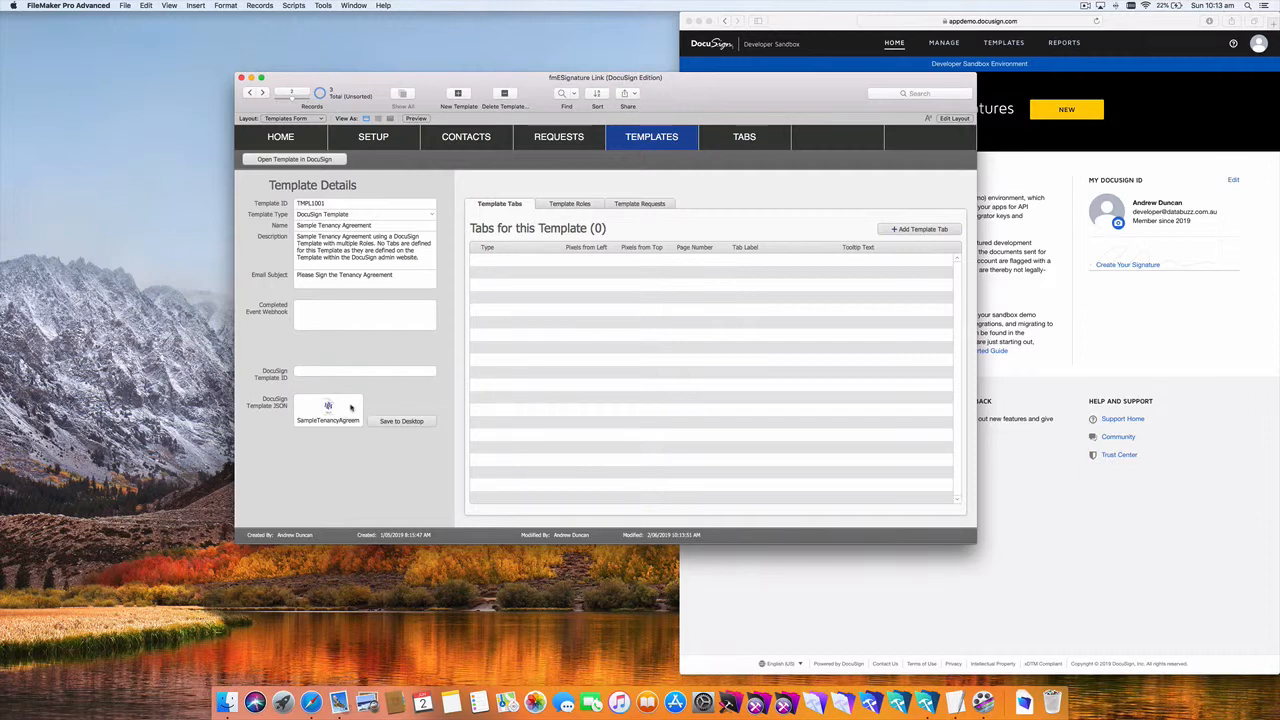
{"action": "left_click", "coordinate": [403, 421]}
{"action": "left_click", "coordinate": [1068, 152]}
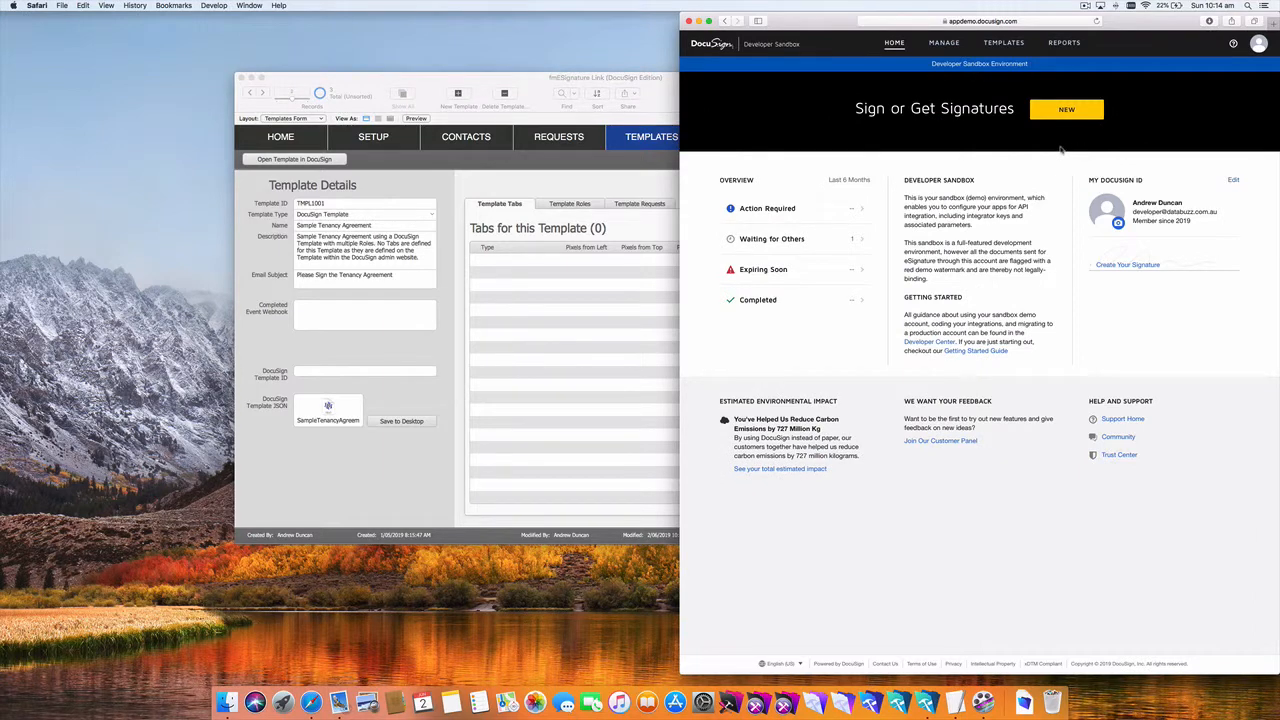
Step: Upload TMPL1001.json as a new DocuSign template and open the uploaded Sample Tenancy Agreement
{"action": "left_click", "coordinate": [1005, 43]}
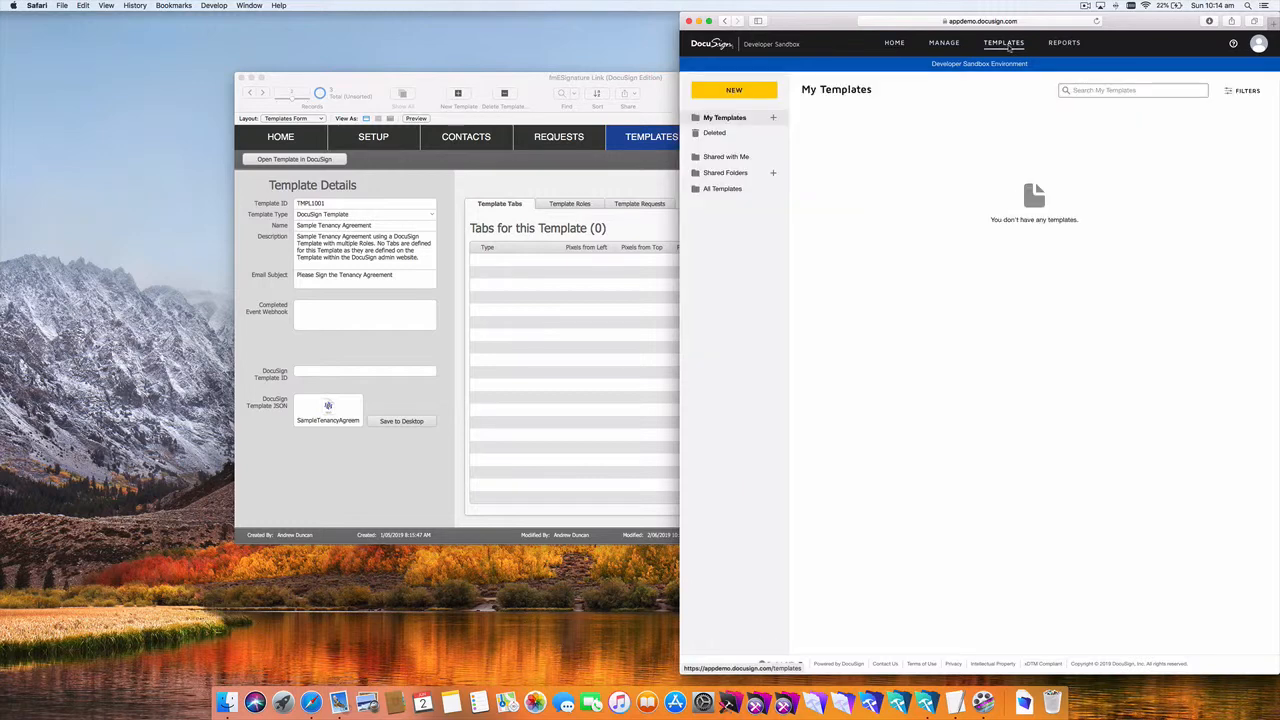
{"action": "left_click", "coordinate": [763, 92]}
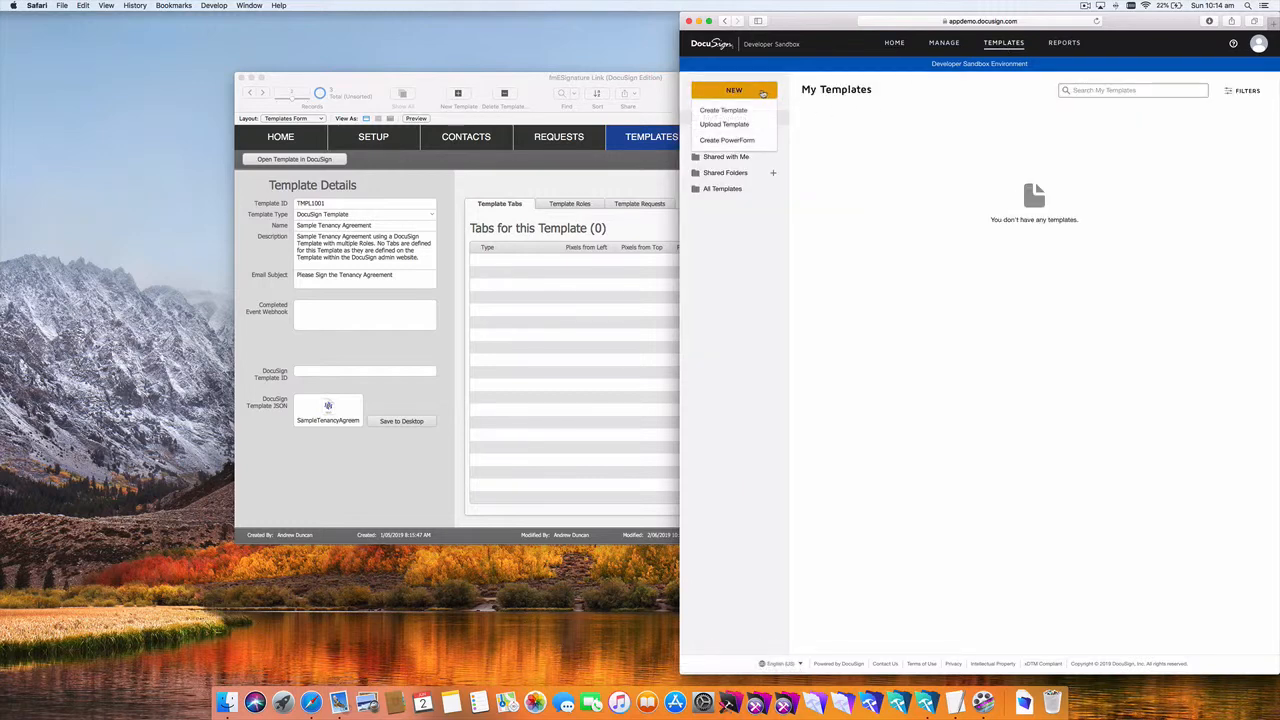
{"action": "left_click", "coordinate": [741, 125]}
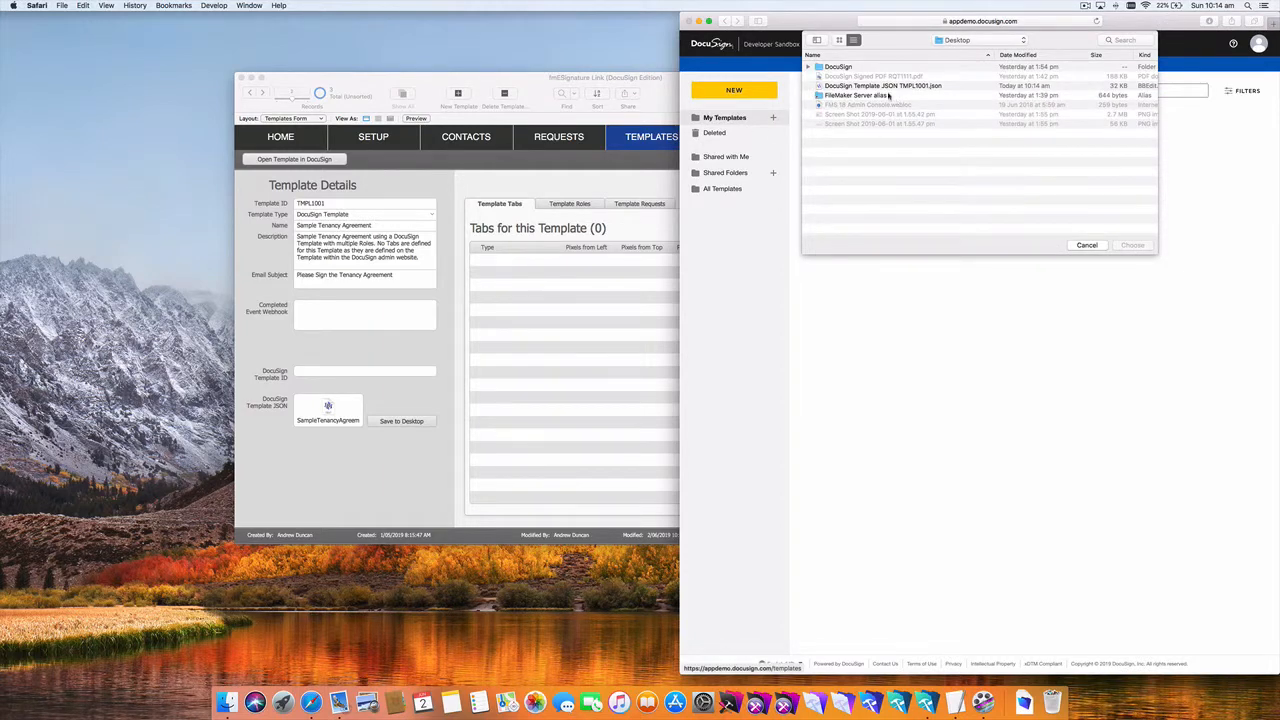
{"action": "double_click", "coordinate": [886, 86]}
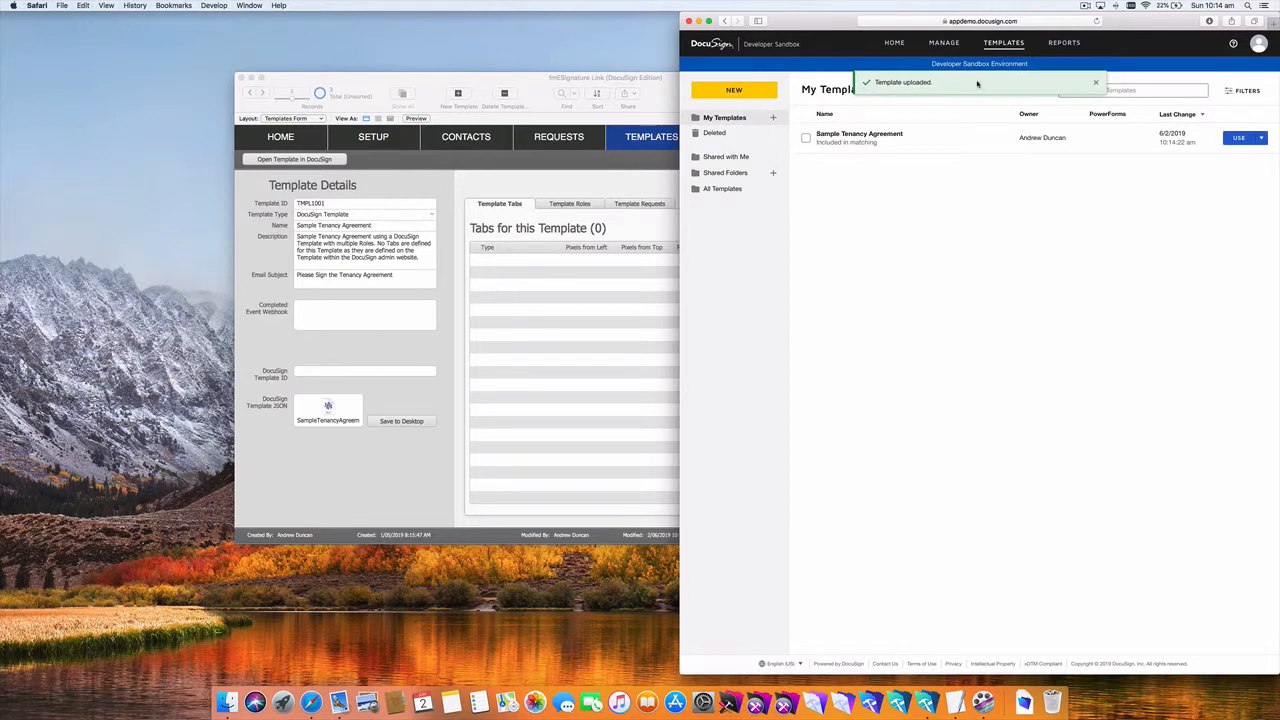
{"action": "left_click", "coordinate": [886, 136]}
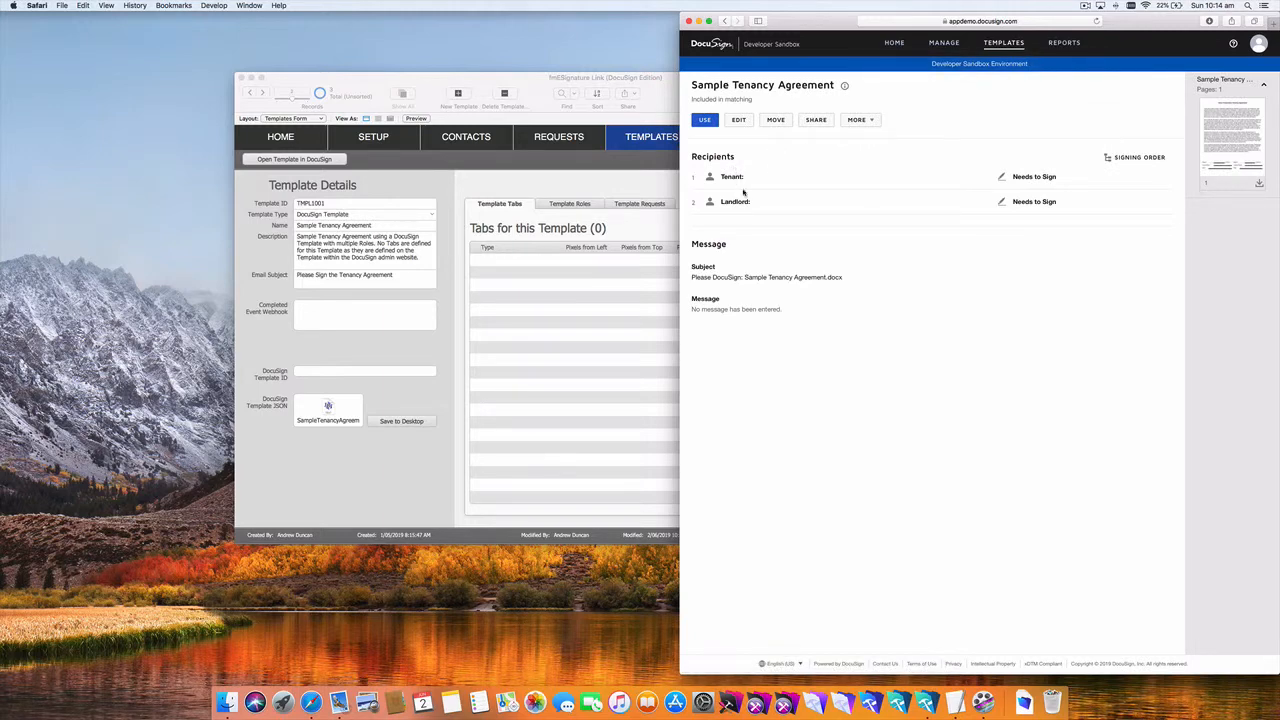
{"action": "left_click", "coordinate": [589, 181]}
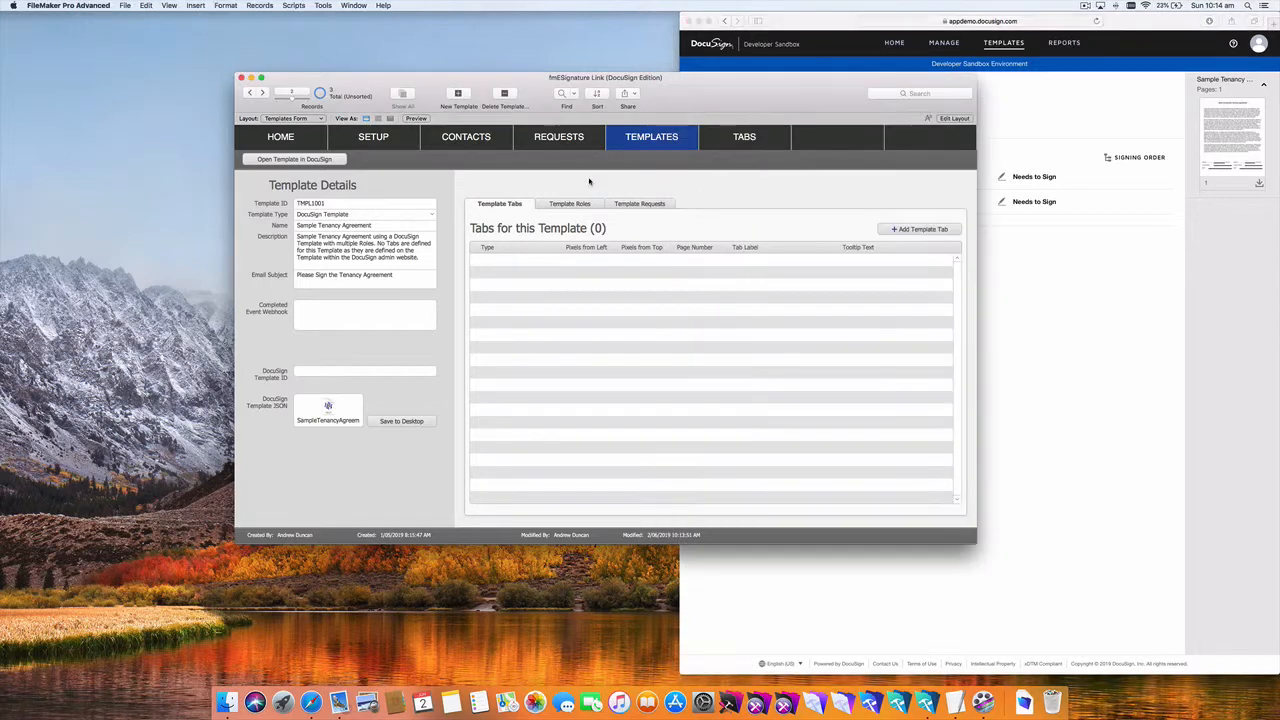
Step: Check that FileMaker's Template Roles list shows Tenant and Landlord
{"action": "left_click", "coordinate": [570, 202]}
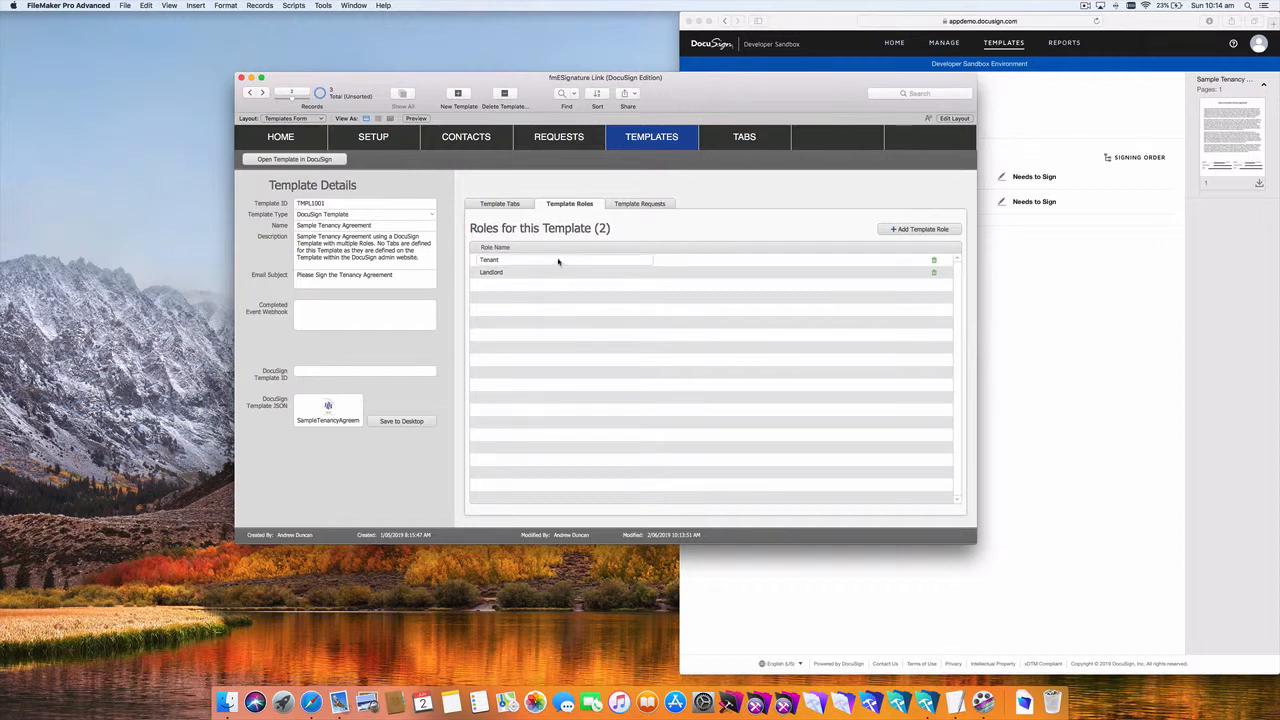
{"action": "left_click", "coordinate": [993, 152]}
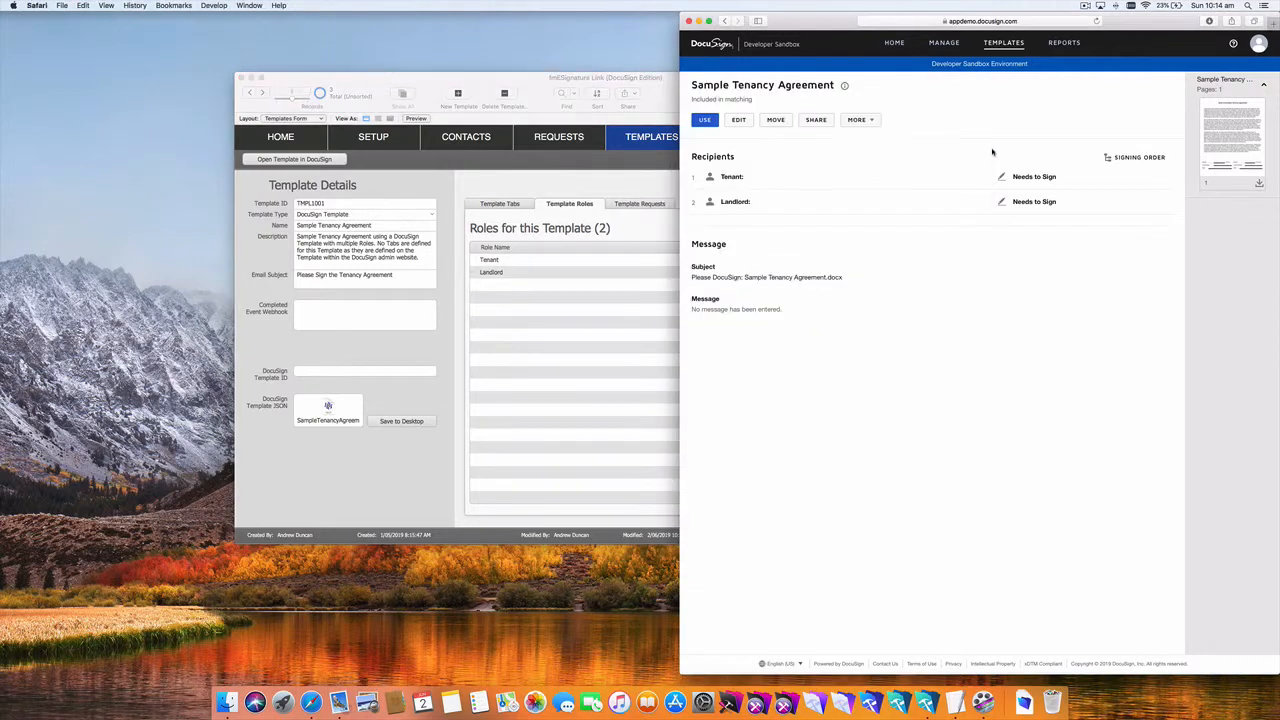
Step: Edit the DocuSign template, review its Tenant and Landlord recipients, and proceed to field tagging
{"action": "left_click", "coordinate": [740, 121]}
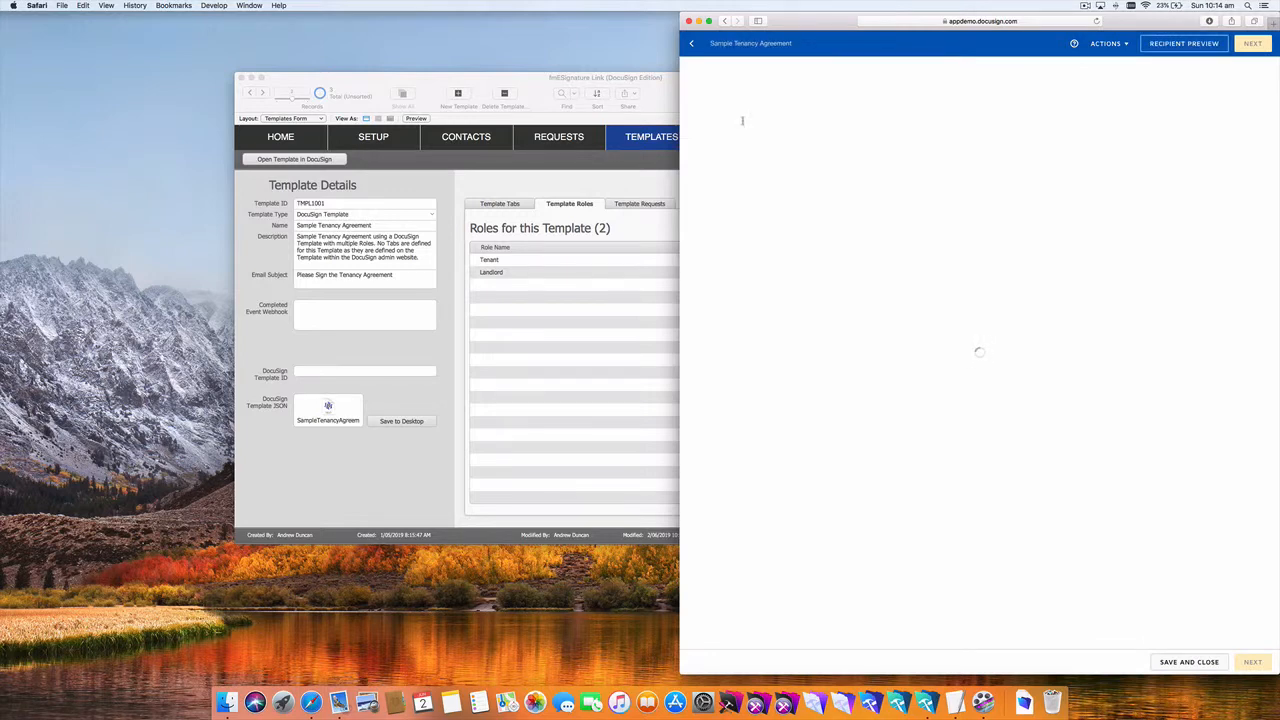
{"action": "scroll", "coordinate": [993, 250], "scroll_direction": "down", "scroll_amount": 5}
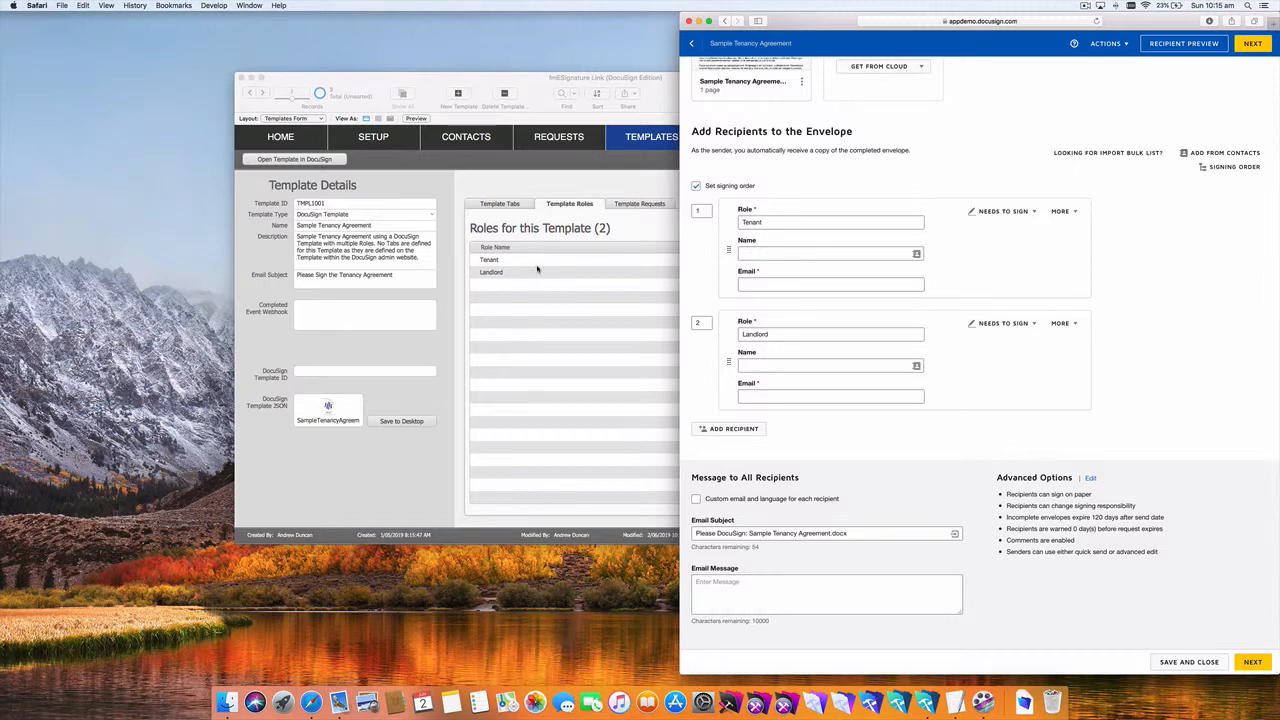
{"action": "left_click", "coordinate": [1253, 44]}
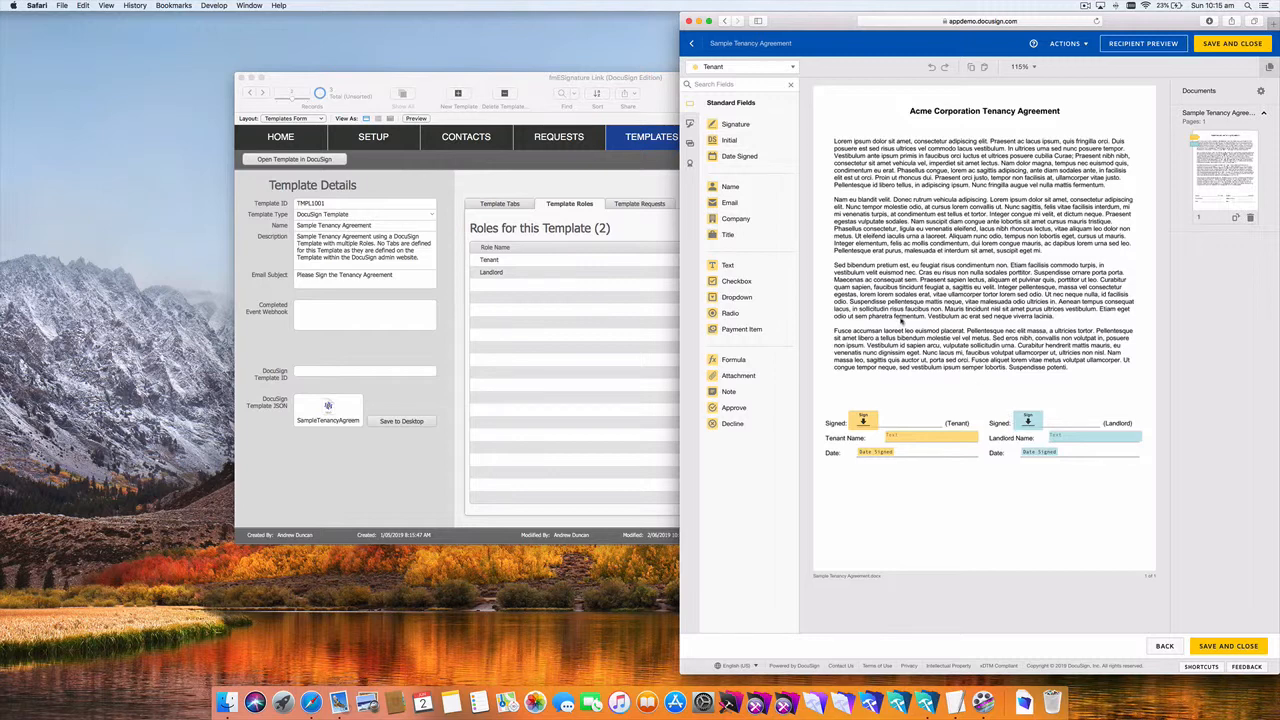
Step: Switch the field editor's recipient from Tenant to Landlord and select the page URL
{"action": "left_click", "coordinate": [792, 69]}
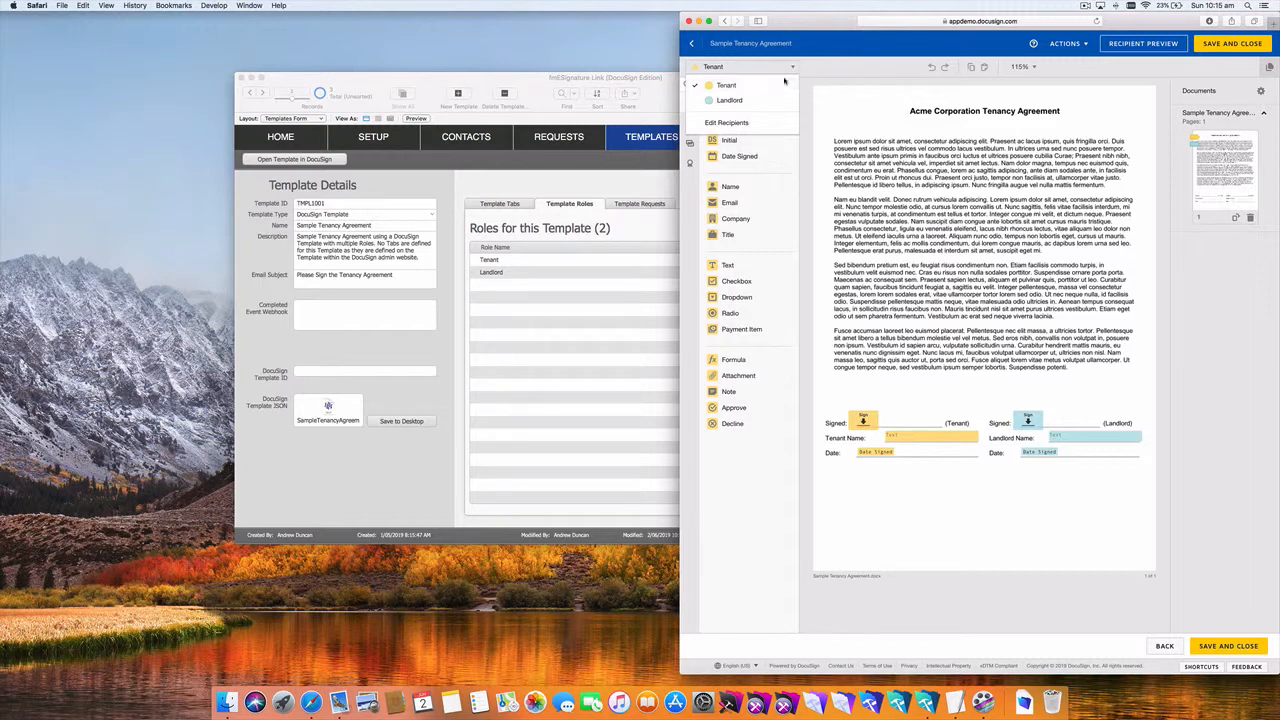
{"action": "left_click", "coordinate": [831, 95]}
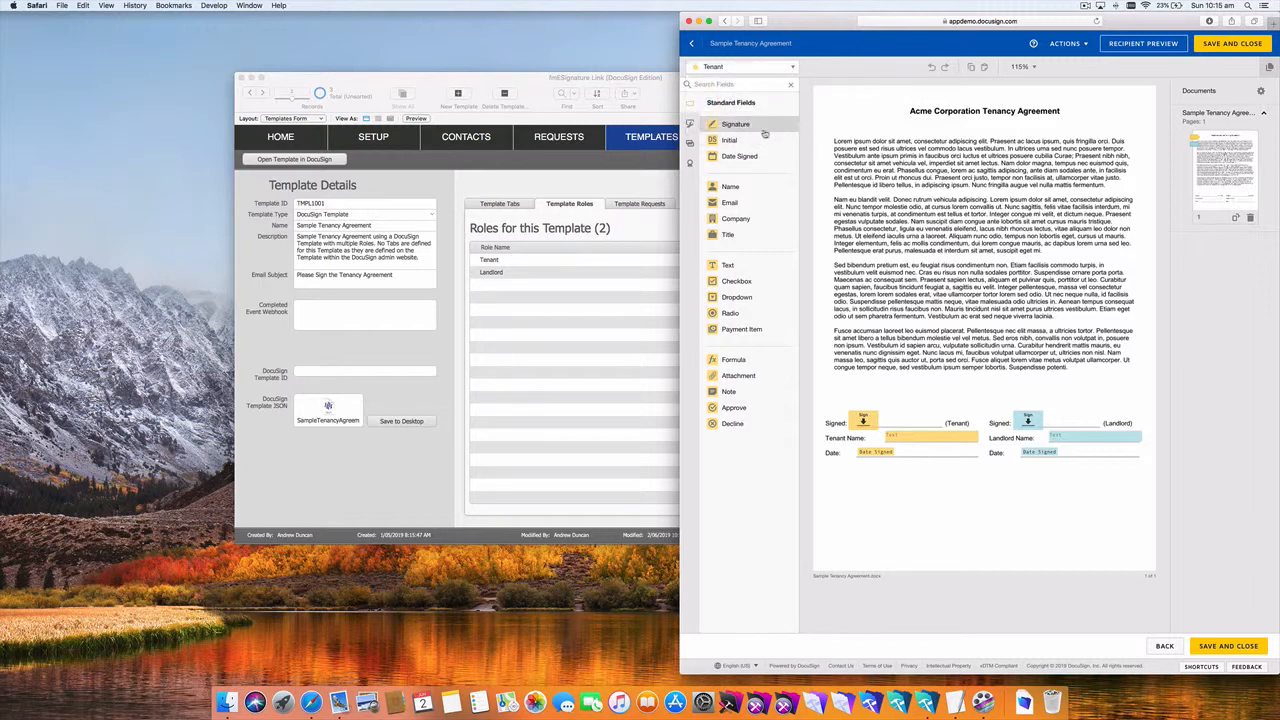
{"action": "left_click", "coordinate": [760, 67]}
{"action": "left_click", "coordinate": [745, 101]}
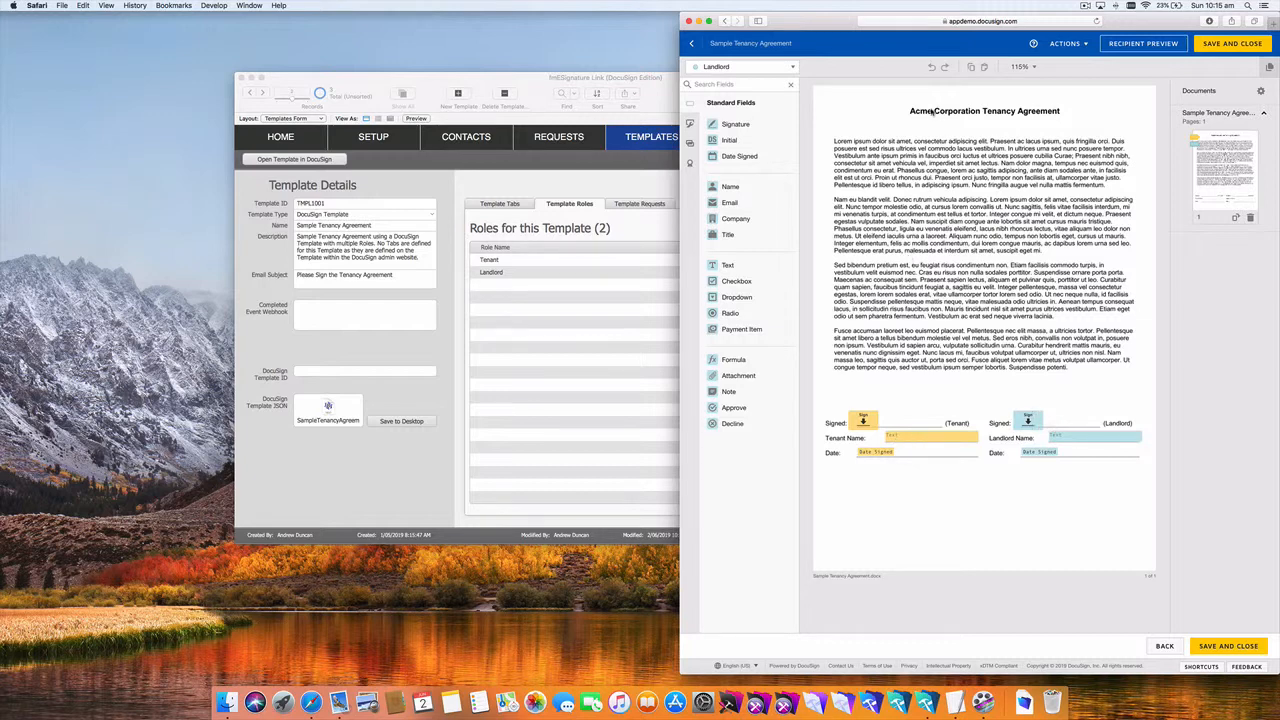
{"action": "left_click", "coordinate": [1024, 23]}
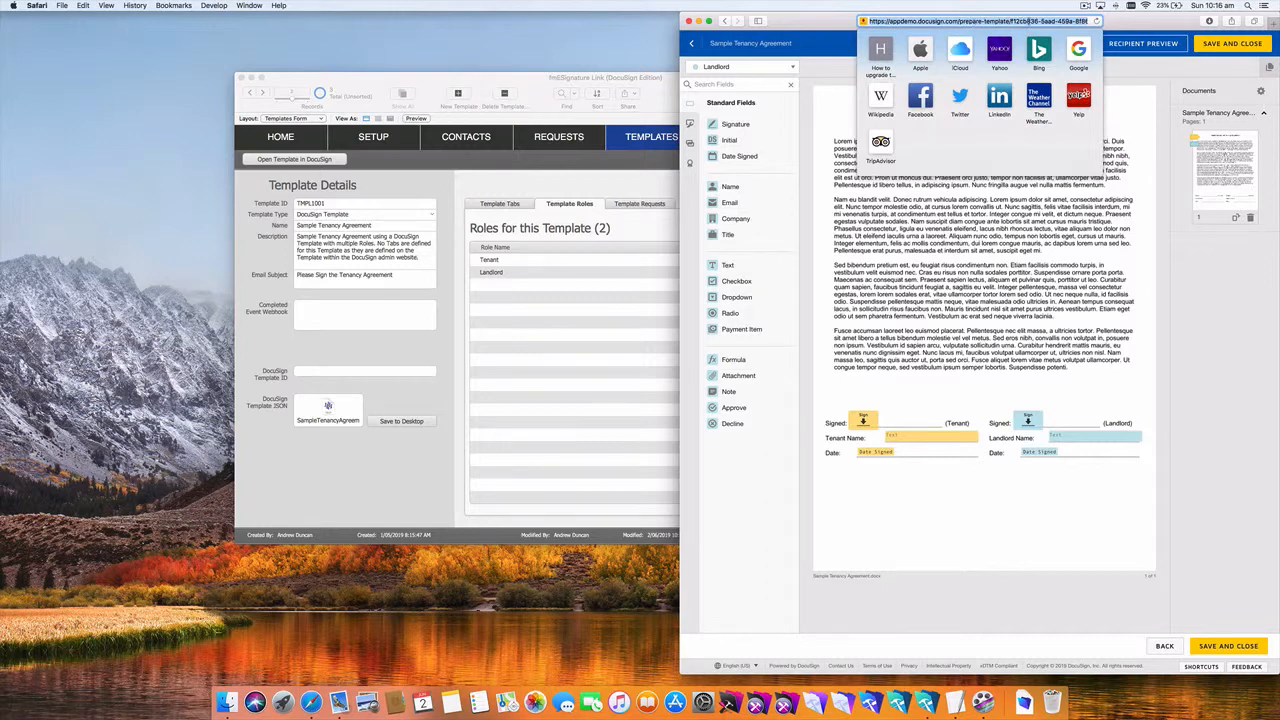
Step: Copy the template ID from the DocuSign URL into FileMaker's DocuSign Template ID field
{"action": "left_click", "coordinate": [1025, 21]}
{"action": "left_click_drag", "start_coordinate": [1010, 21], "coordinate": [1058, 21]}
{"action": "key", "text": "super+c"}
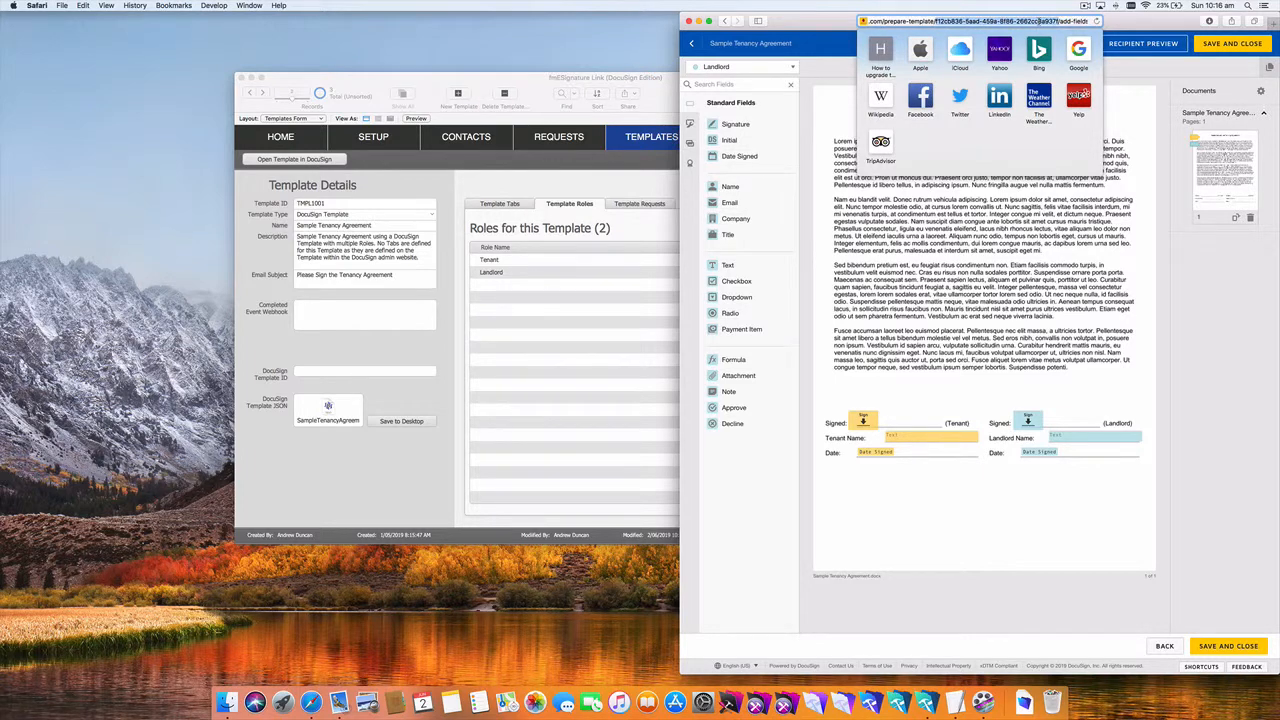
{"action": "left_click", "coordinate": [844, 121]}
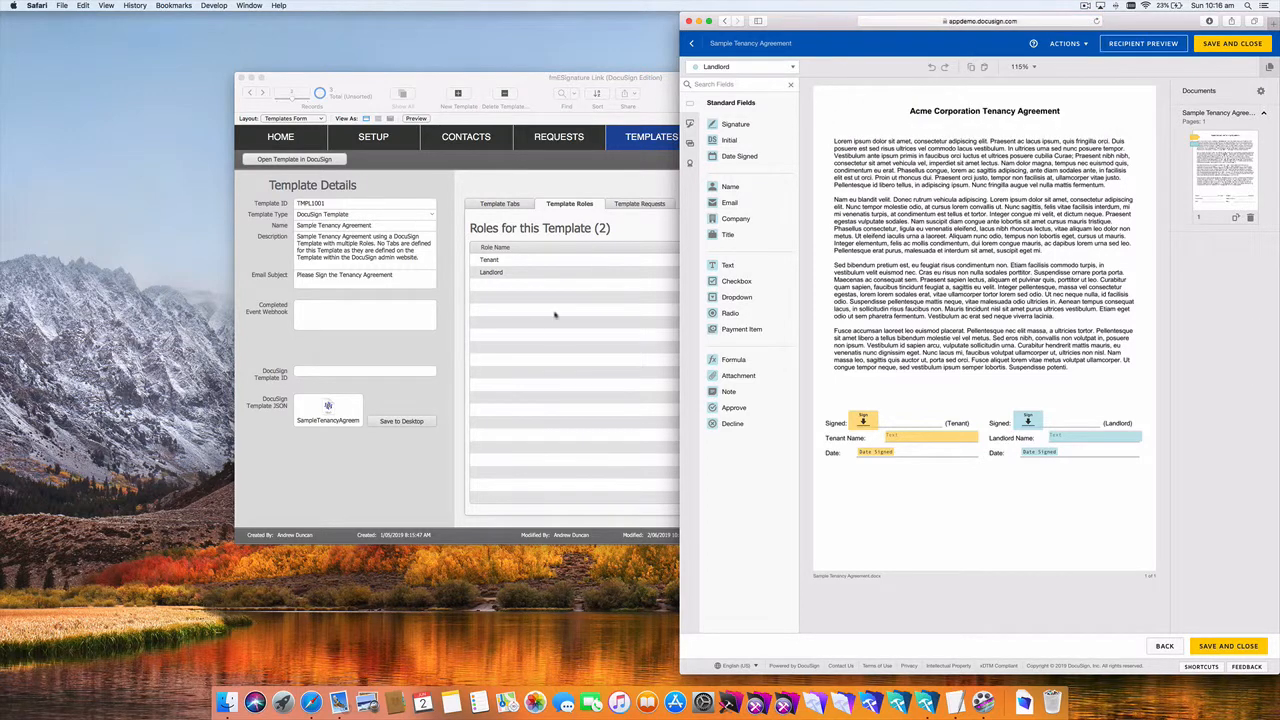
{"action": "left_click", "coordinate": [404, 375]}
{"action": "left_click", "coordinate": [403, 374]}
{"action": "key", "text": "super+v"}
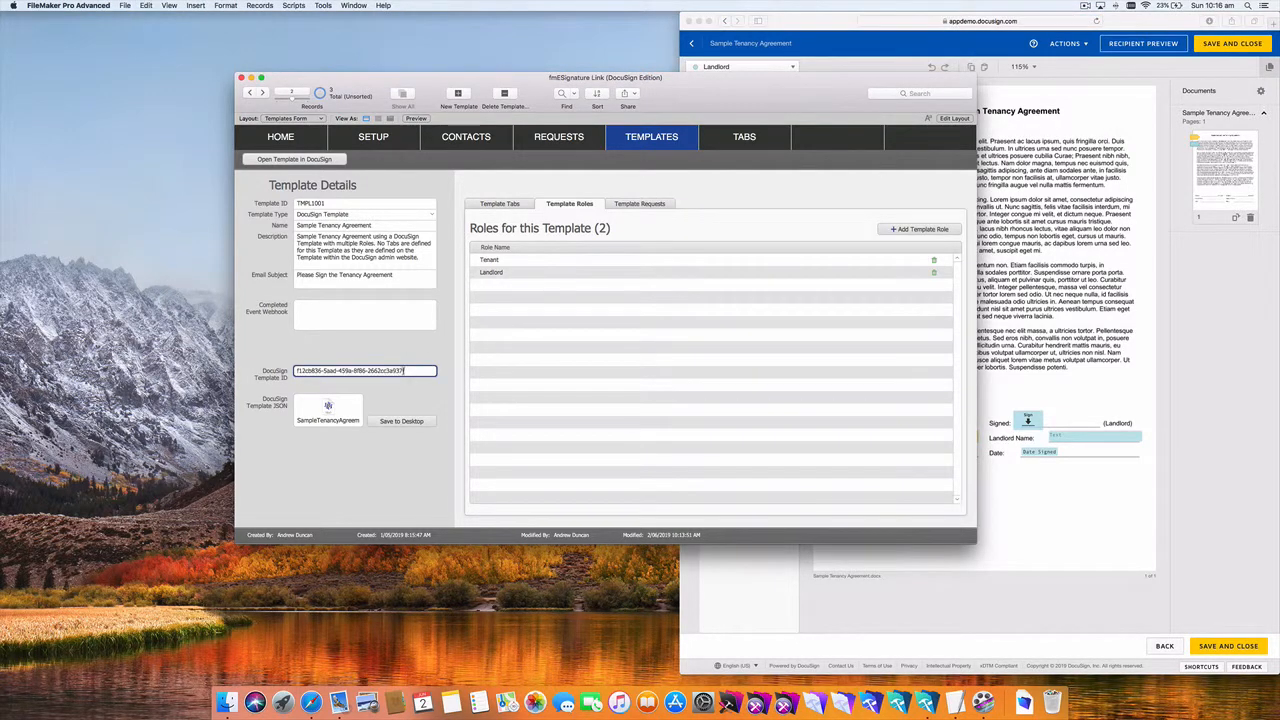
Step: Commit the new DocuSign Template ID and view the template's empty tabs list
{"action": "left_click", "coordinate": [425, 349]}
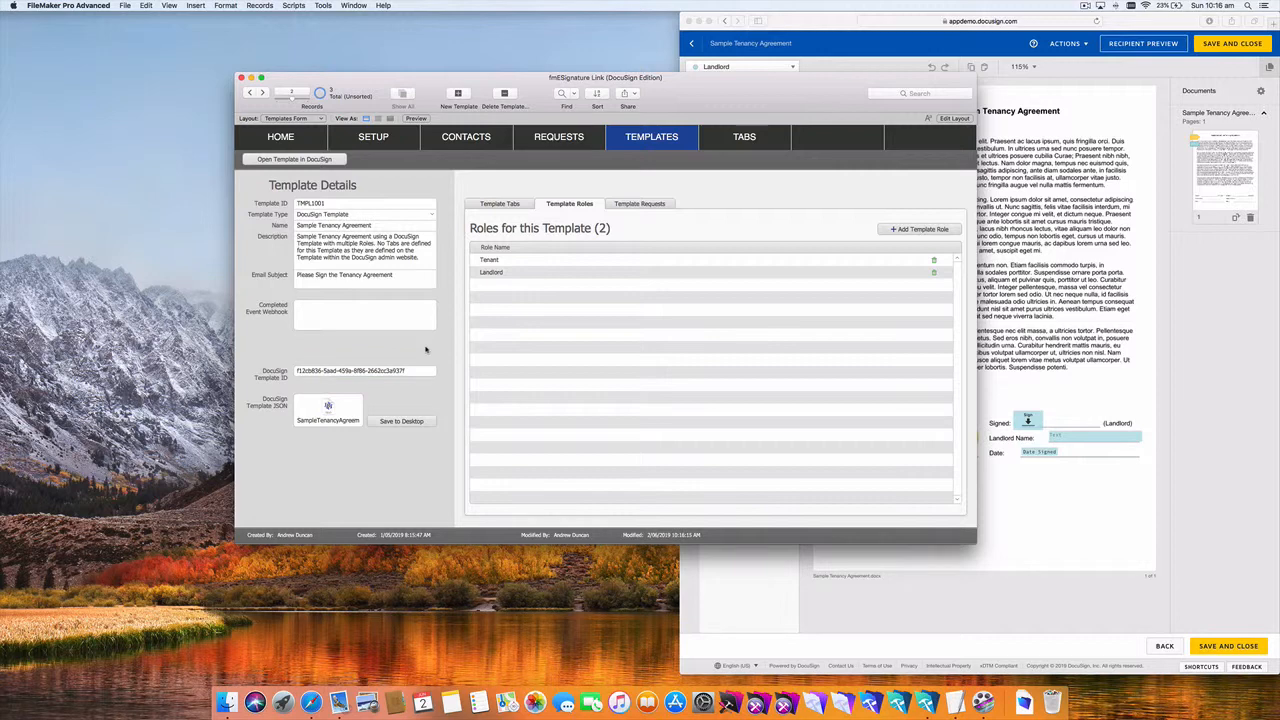
{"action": "left_click", "coordinate": [505, 205]}
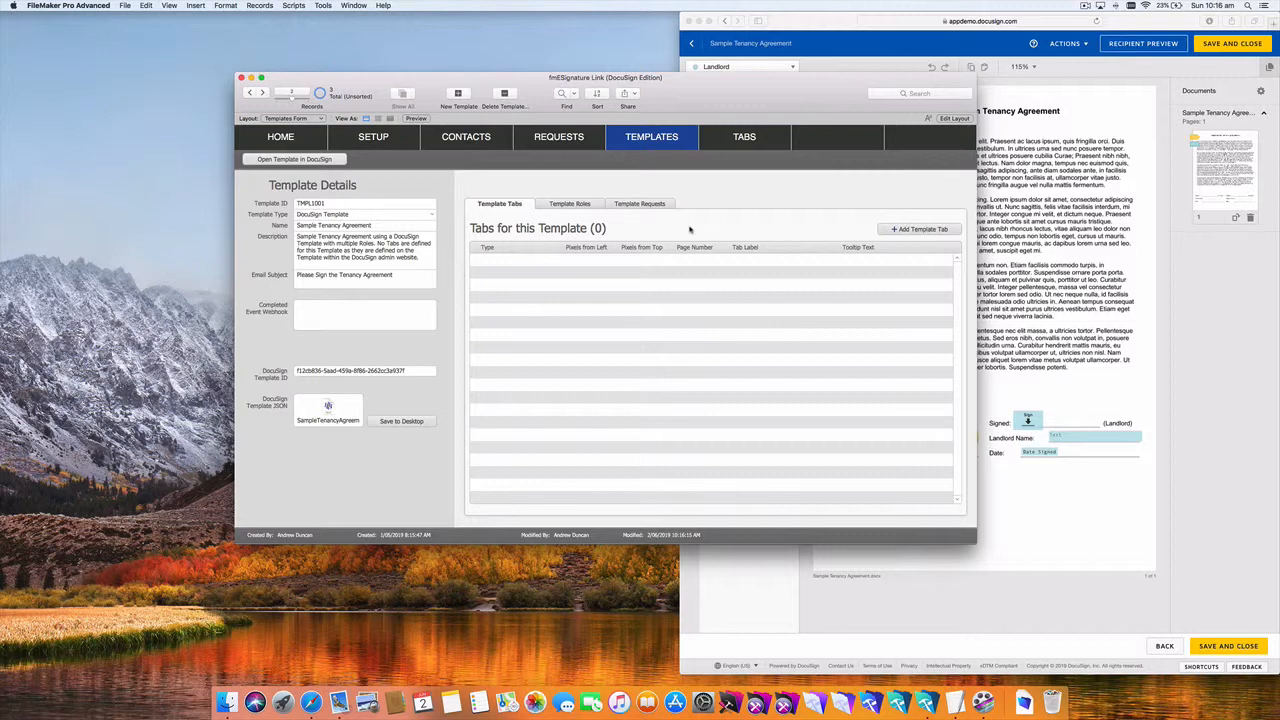
{"action": "left_click", "coordinate": [1003, 310]}
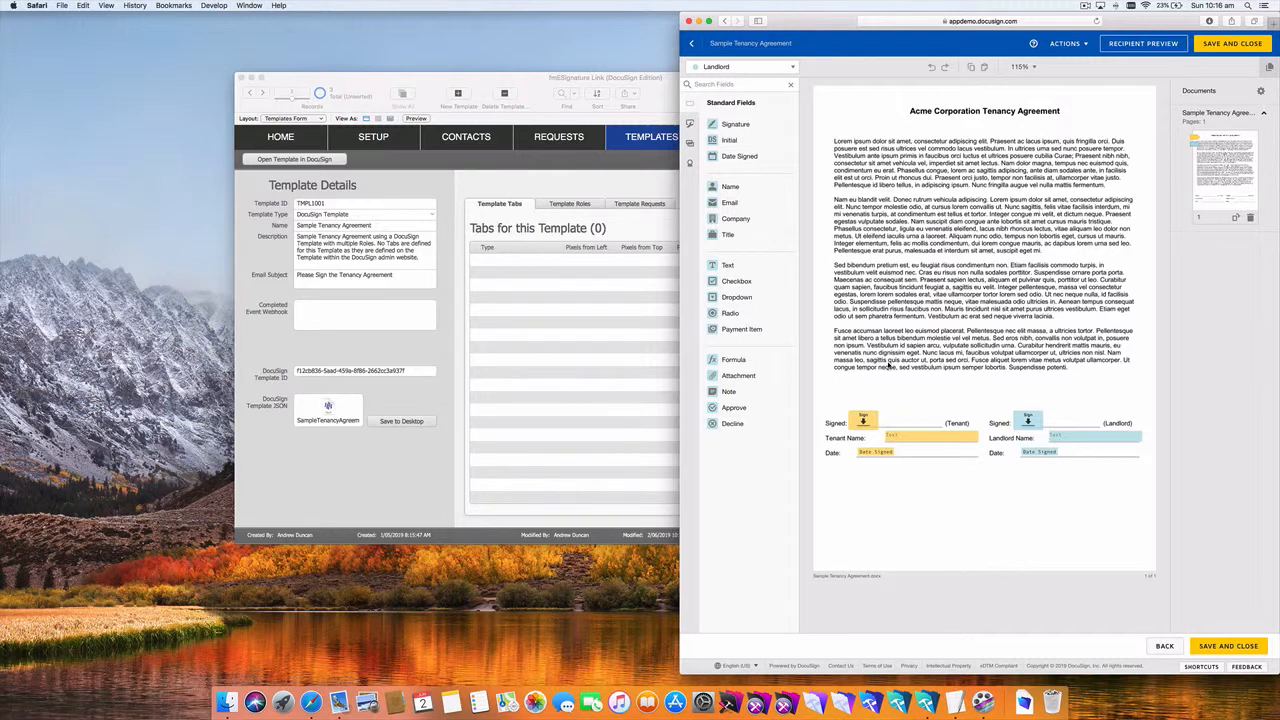
{"action": "left_click", "coordinate": [616, 340]}
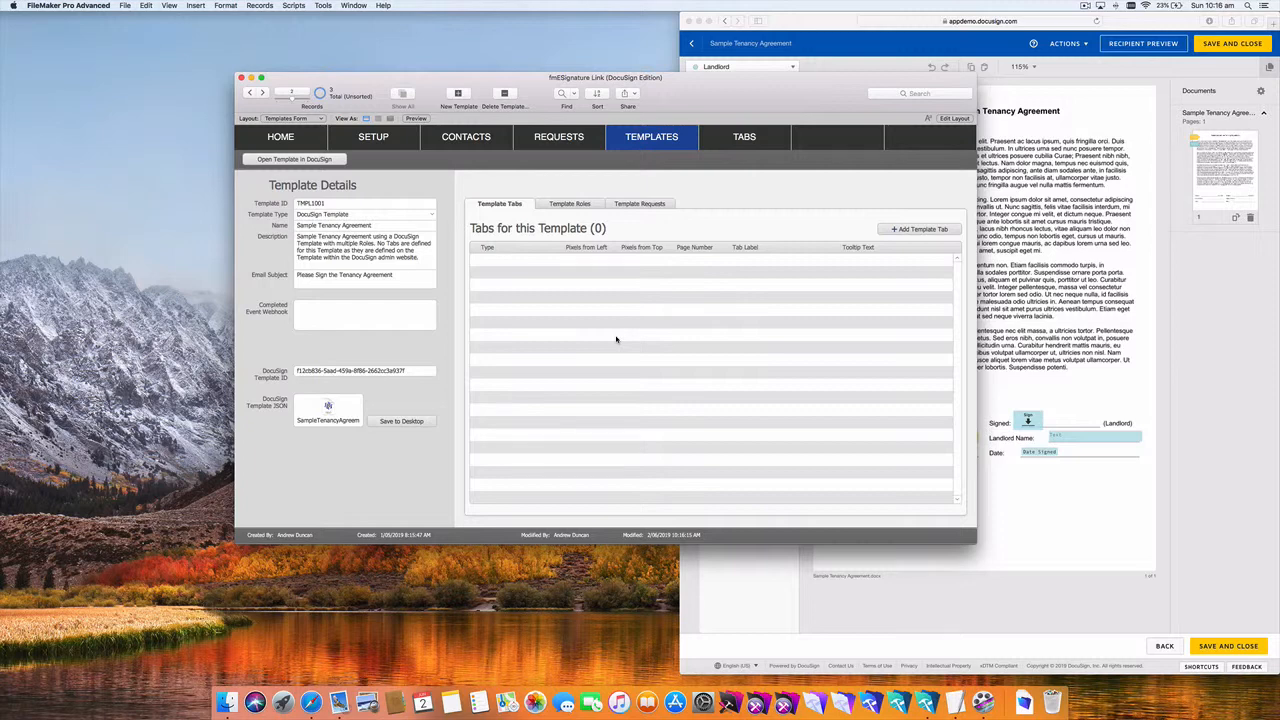
Step: Create request RQT1002 and add the tenant and landlord contacts as recipients
{"action": "left_click", "coordinate": [641, 205]}
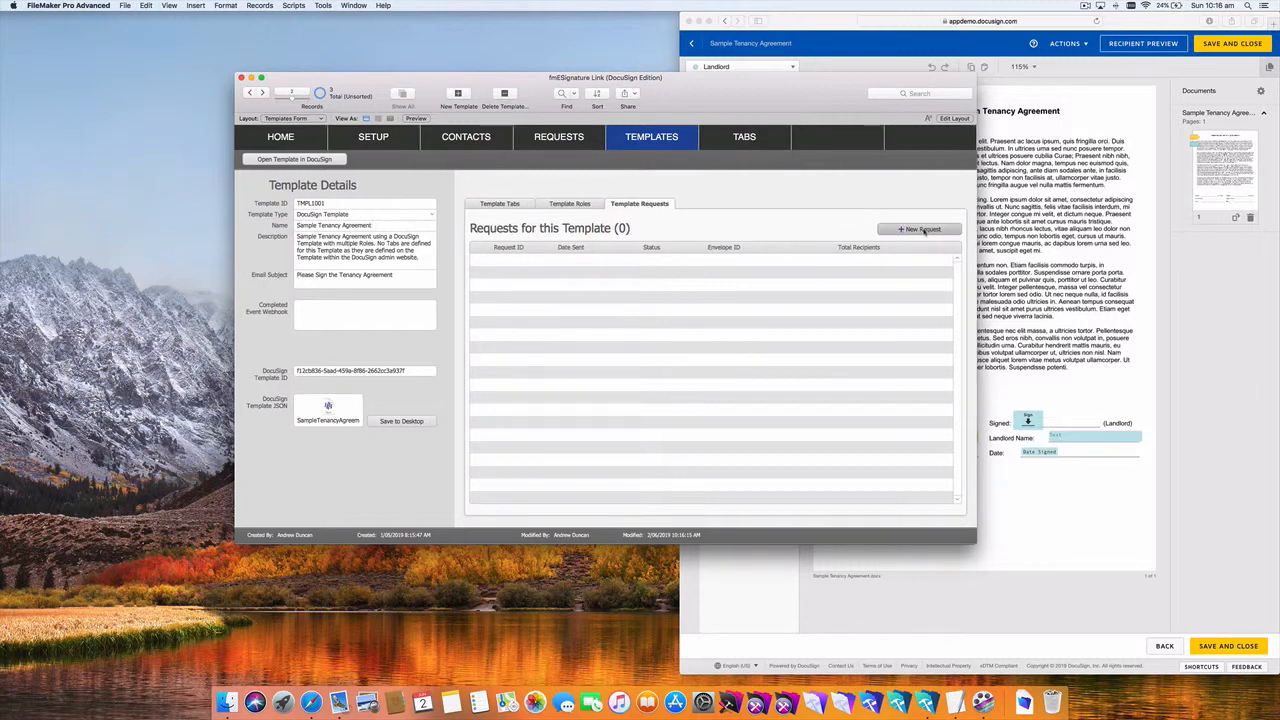
{"action": "left_click", "coordinate": [922, 230]}
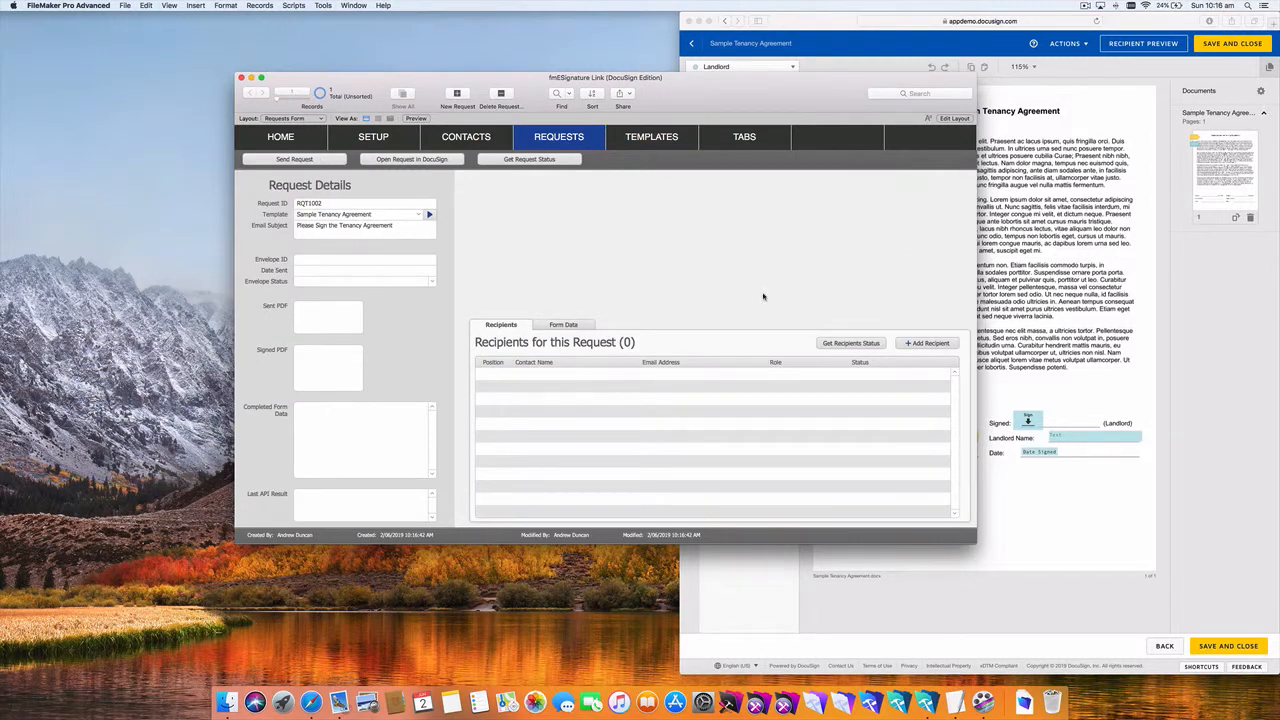
{"action": "left_click", "coordinate": [925, 343]}
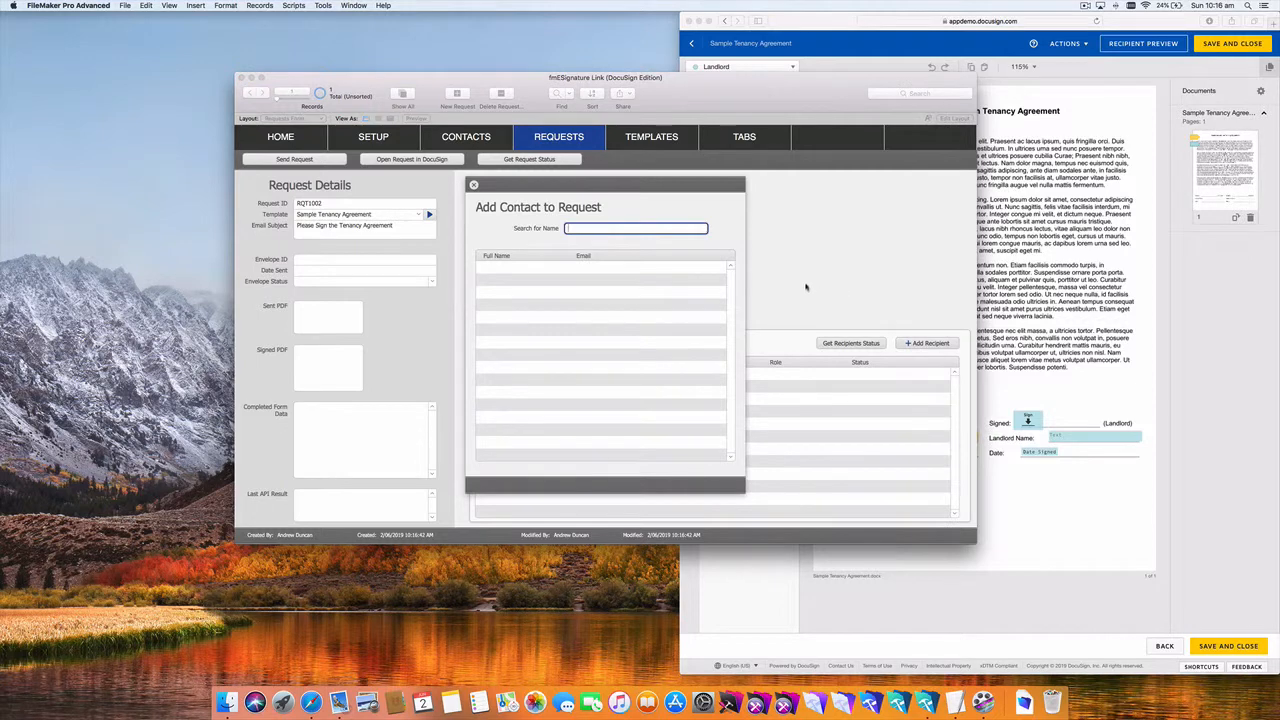
{"action": "type", "text": "peter"}
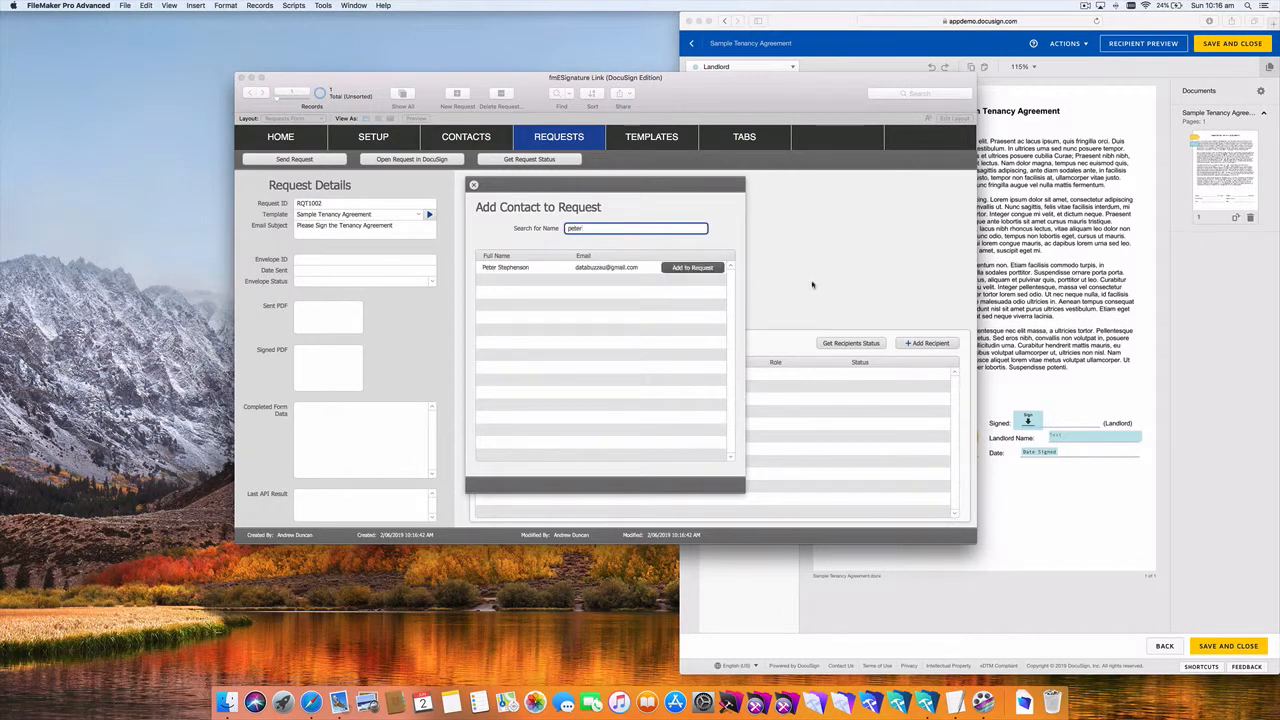
{"action": "left_click", "coordinate": [705, 268]}
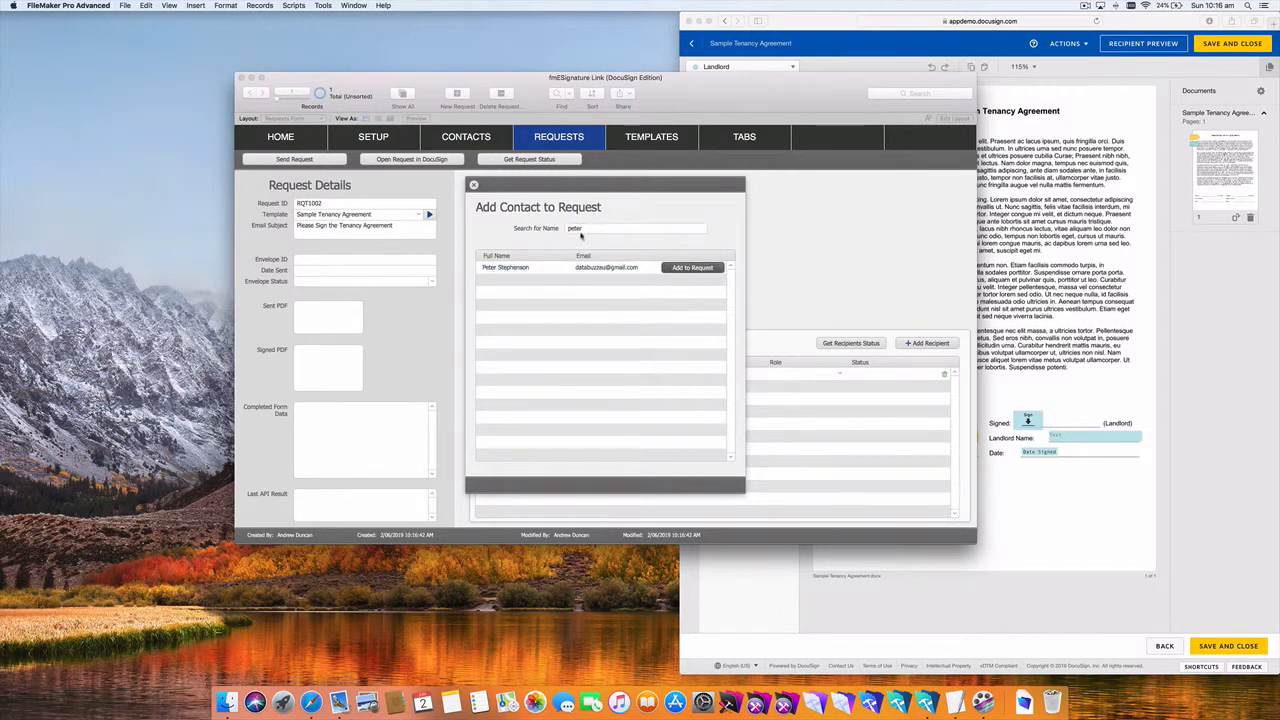
{"action": "left_click", "coordinate": [577, 230]}
{"action": "type", "text": "sa"}
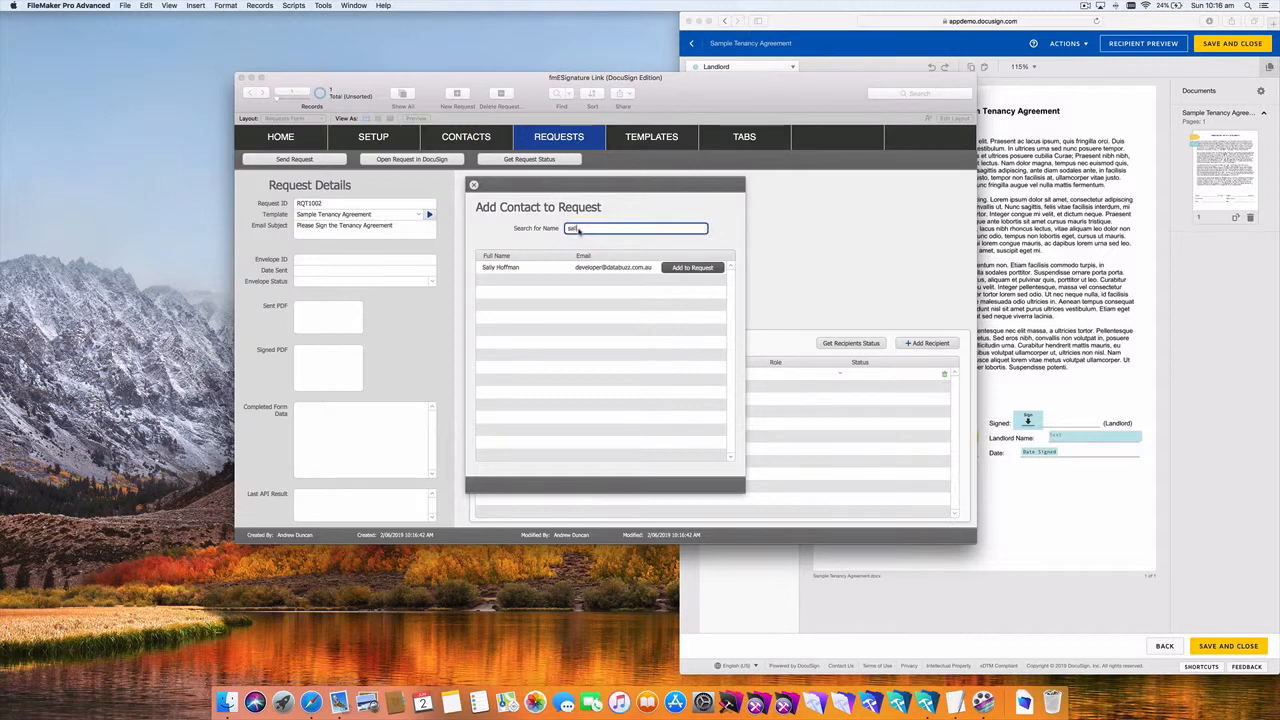
{"action": "type", "text": "l"}
{"action": "left_click", "coordinate": [690, 267]}
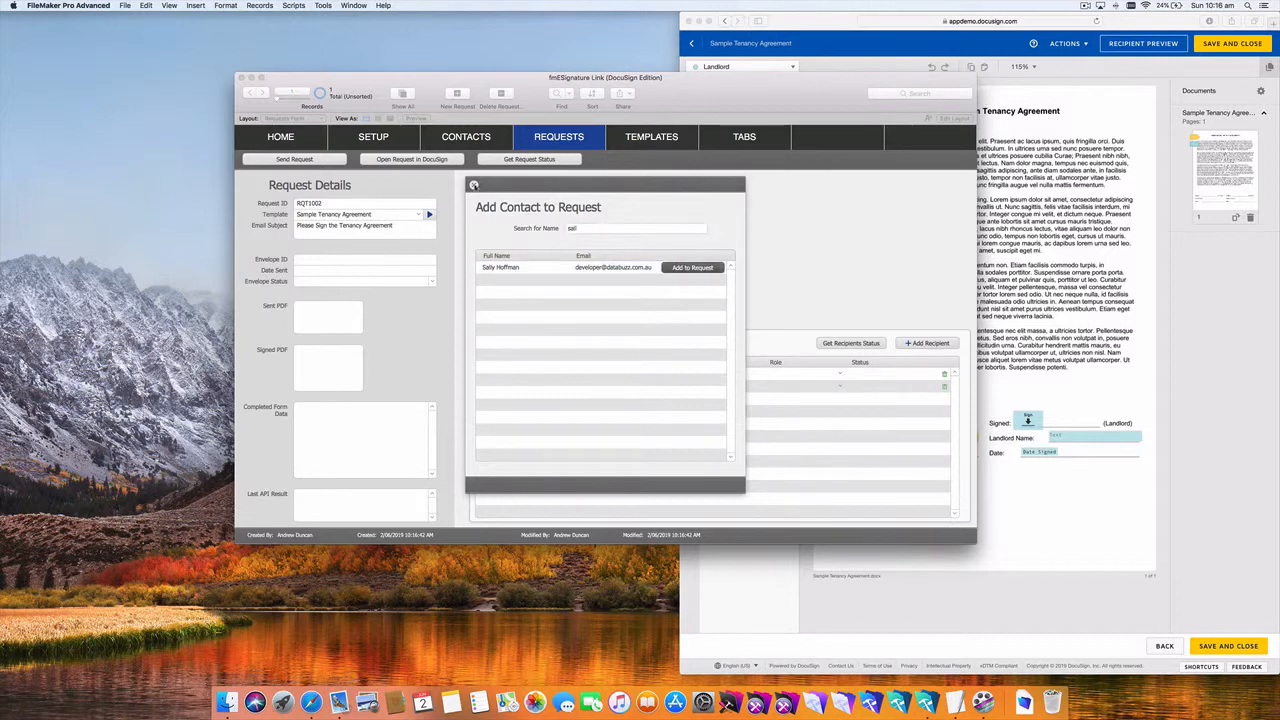
{"action": "left_click", "coordinate": [474, 185]}
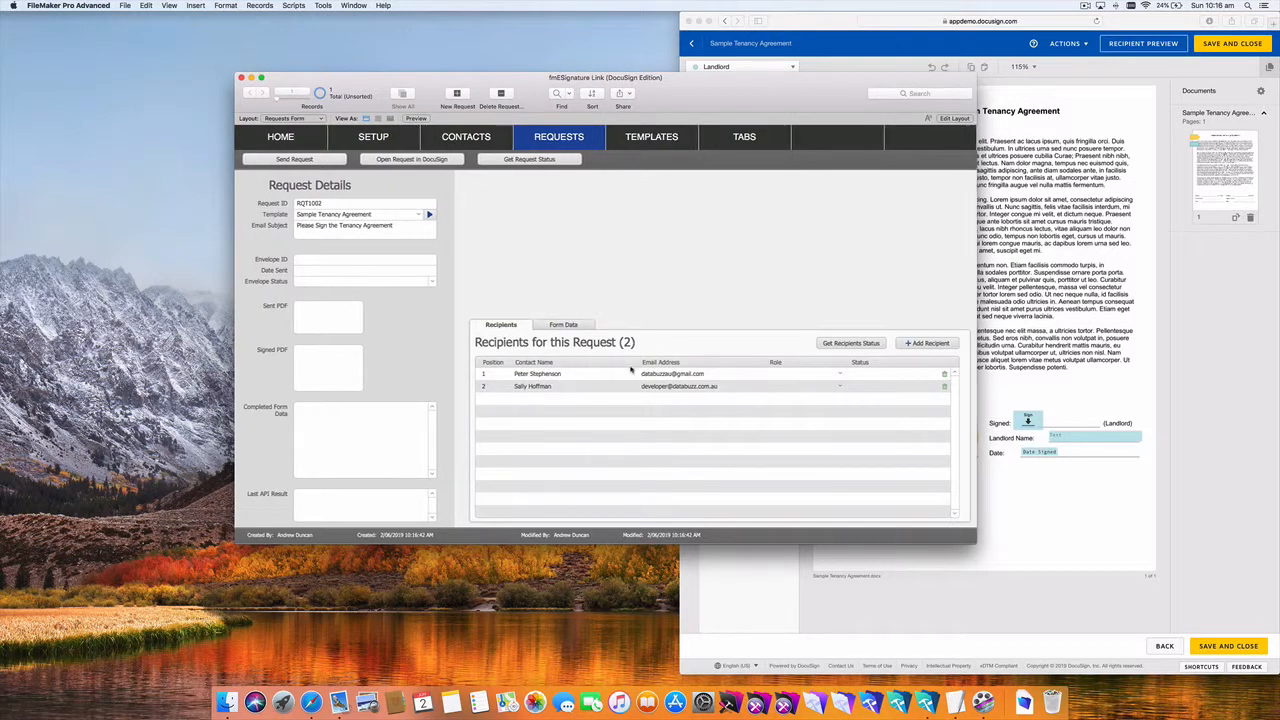
Step: Give the first recipient the Tenant role and the second Landlord, then send the request
{"action": "left_click", "coordinate": [810, 379]}
{"action": "left_click", "coordinate": [813, 386]}
{"action": "left_click", "coordinate": [759, 343]}
{"action": "left_click", "coordinate": [786, 387]}
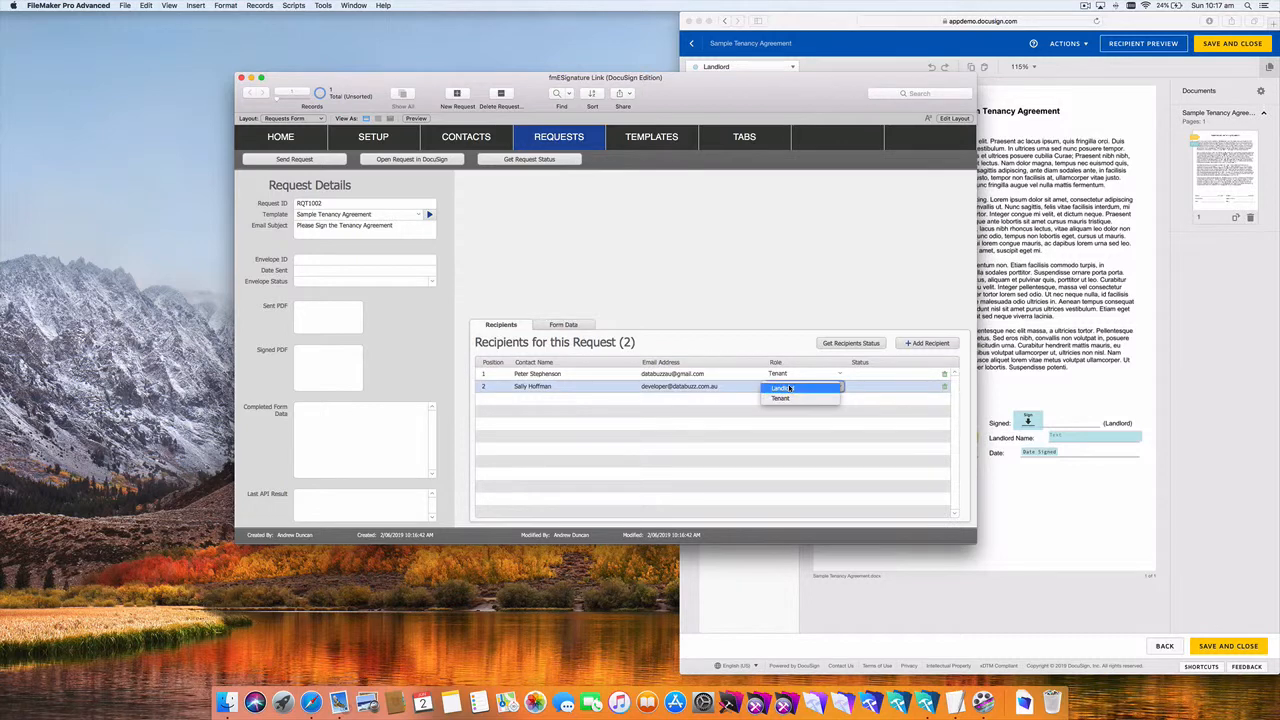
{"action": "left_click", "coordinate": [790, 388]}
{"action": "left_click", "coordinate": [737, 314]}
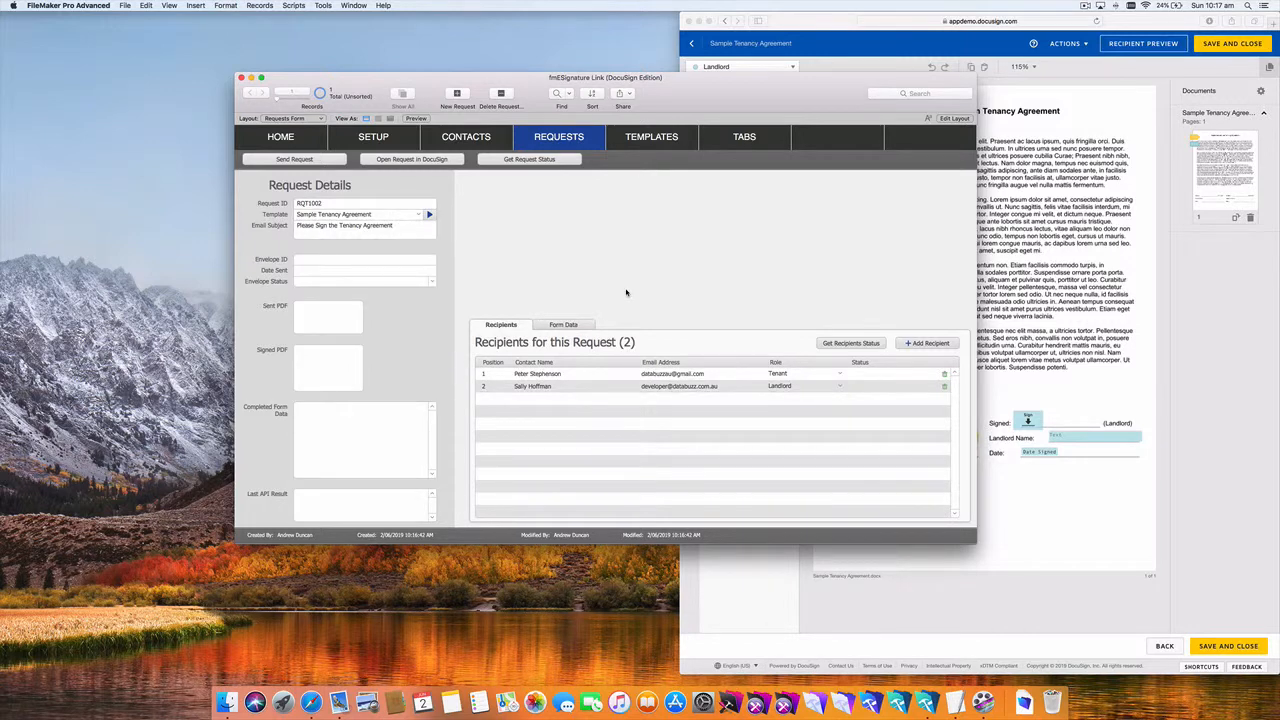
{"action": "left_click", "coordinate": [329, 161]}
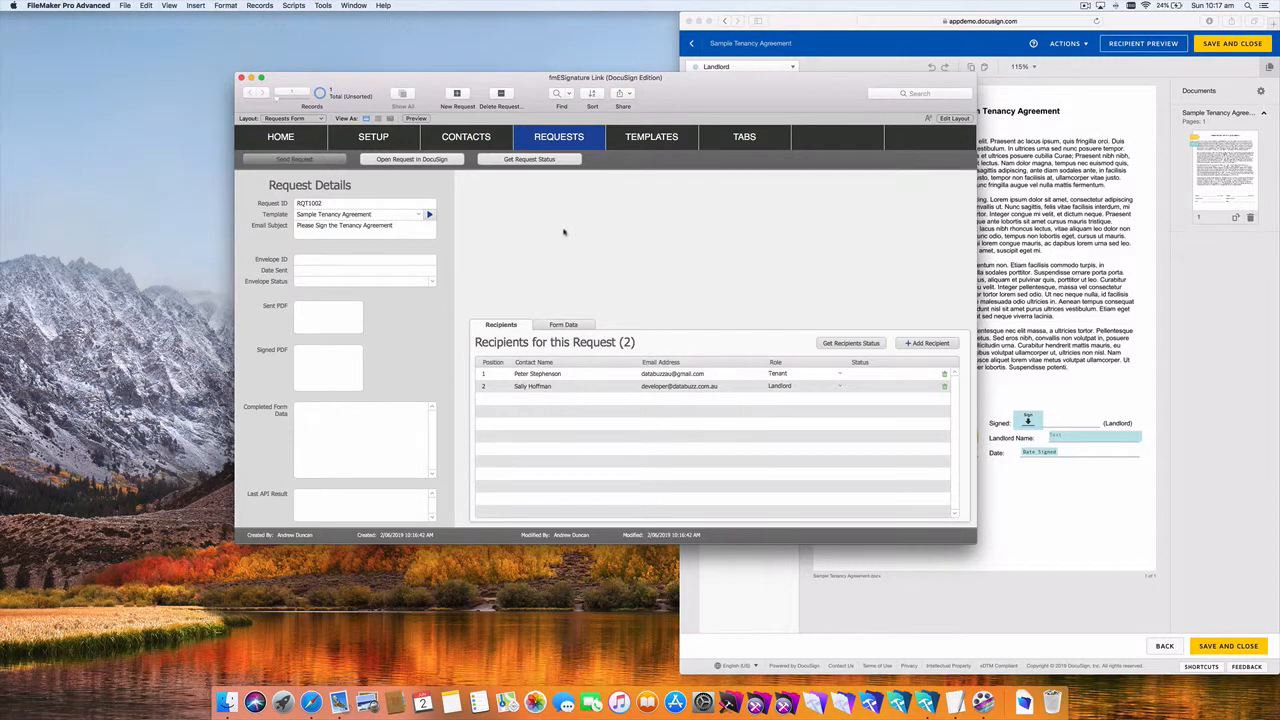
Step: Dismiss the envelope-sent alert for request RQT1002 and switch to Mail
{"action": "key", "text": "Return"}
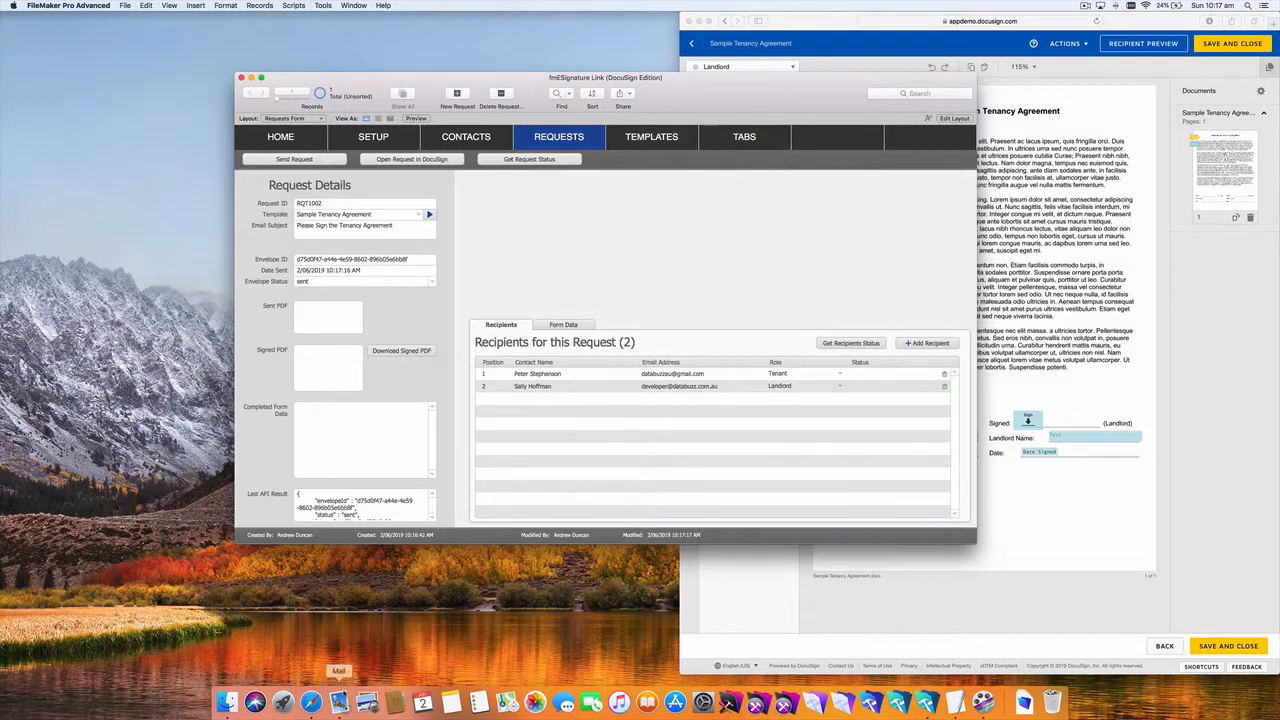
{"action": "left_click", "coordinate": [340, 700]}
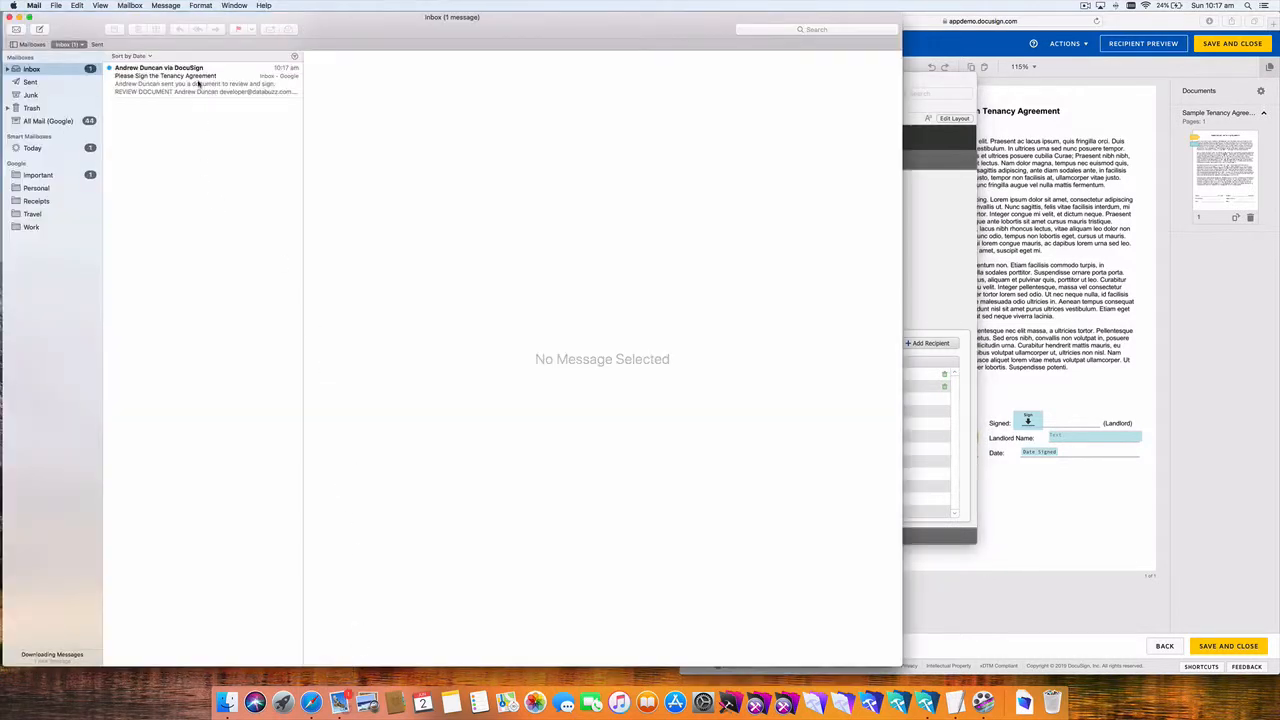
Step: Open the DocuSign Tenancy Agreement e-mail and its review-and-sign page in Safari
{"action": "left_click", "coordinate": [198, 84]}
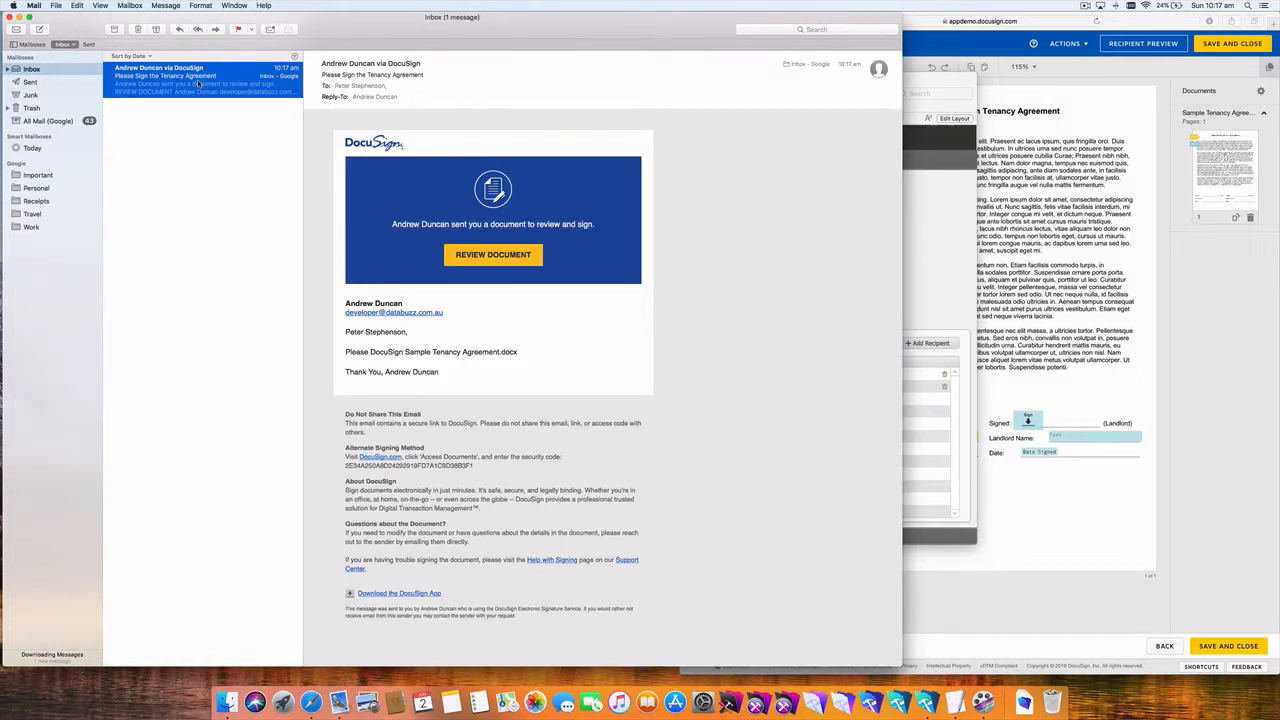
{"action": "left_click", "coordinate": [497, 256]}
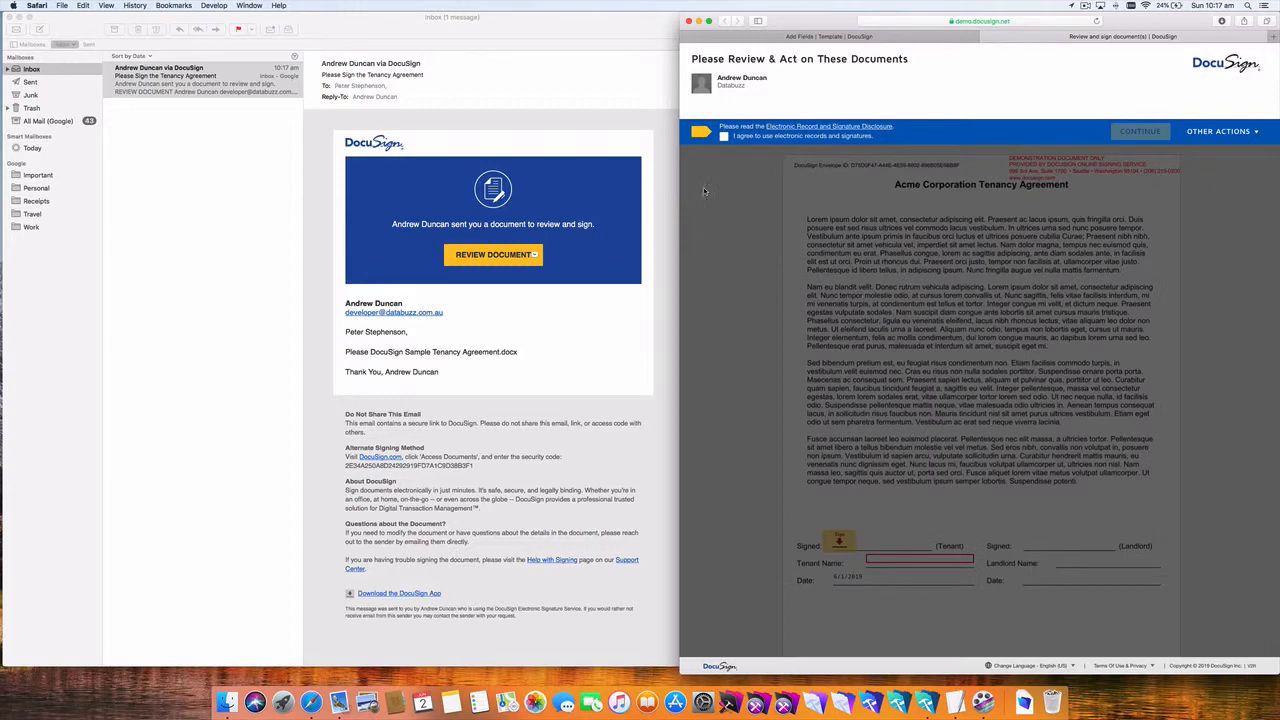
Step: Accept the electronic records consent and continue to the Tenancy Agreement
{"action": "left_click", "coordinate": [724, 137]}
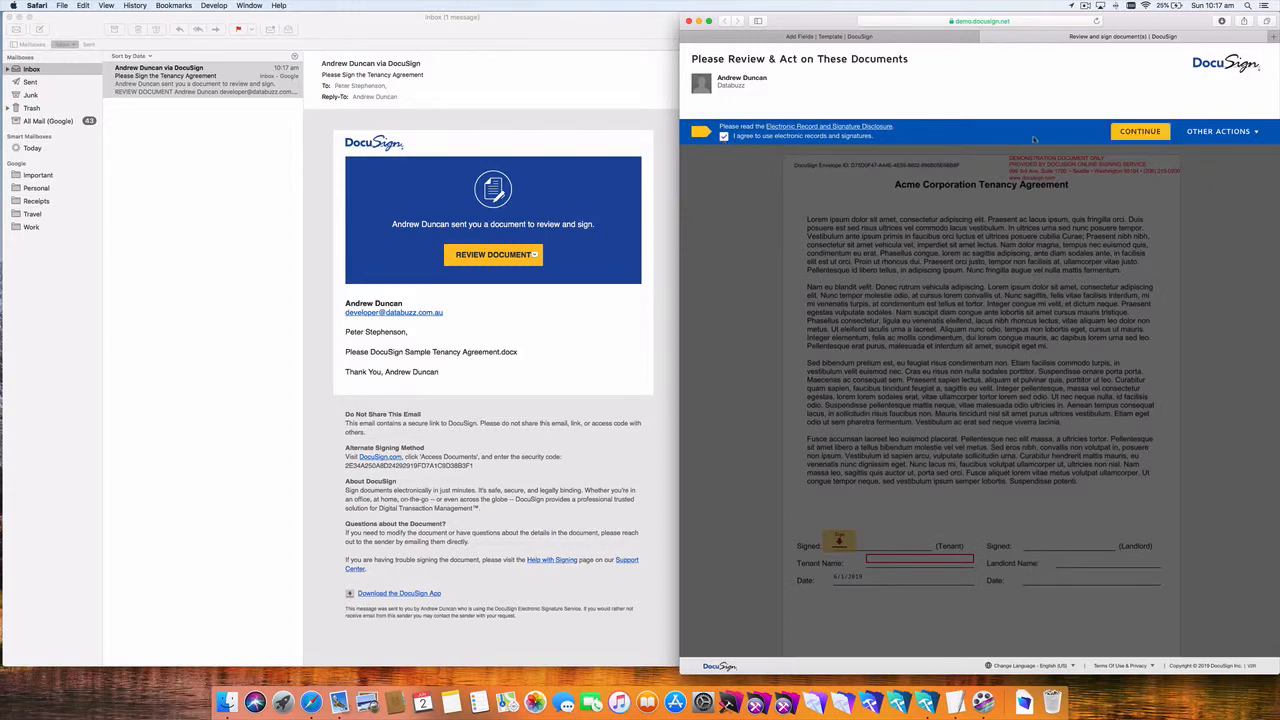
{"action": "left_click", "coordinate": [1132, 133]}
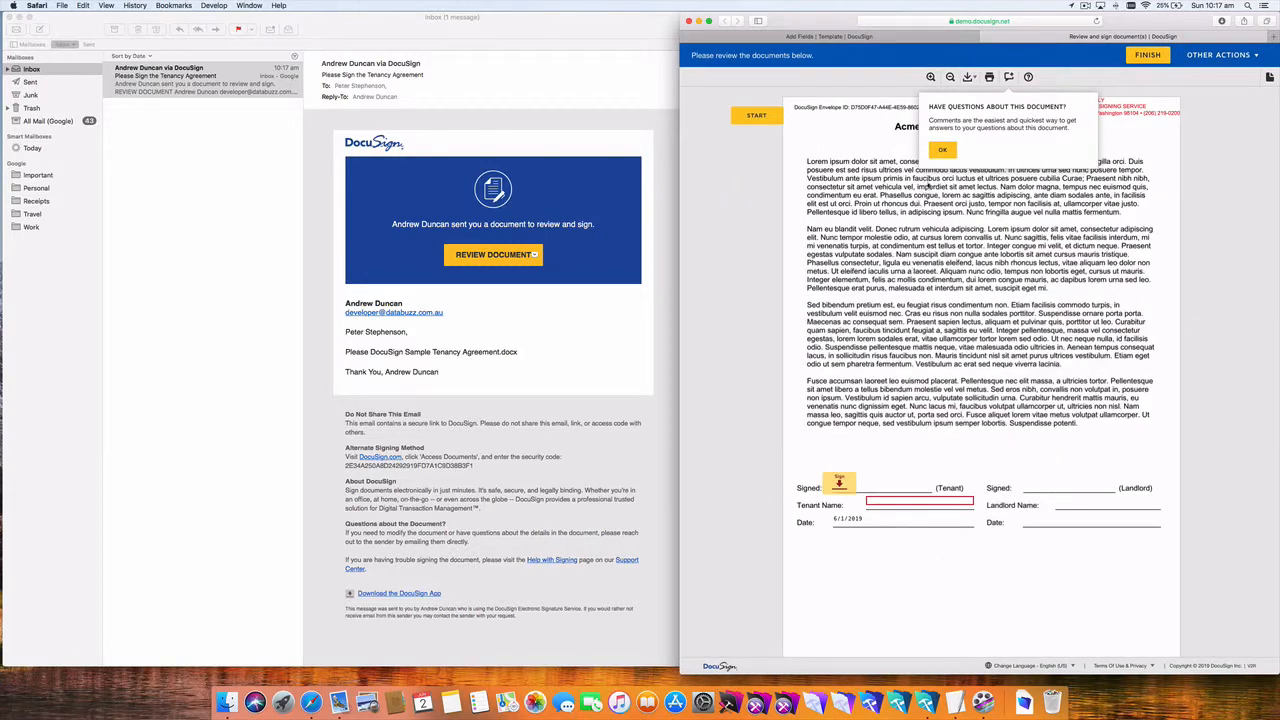
{"action": "left_click", "coordinate": [942, 151]}
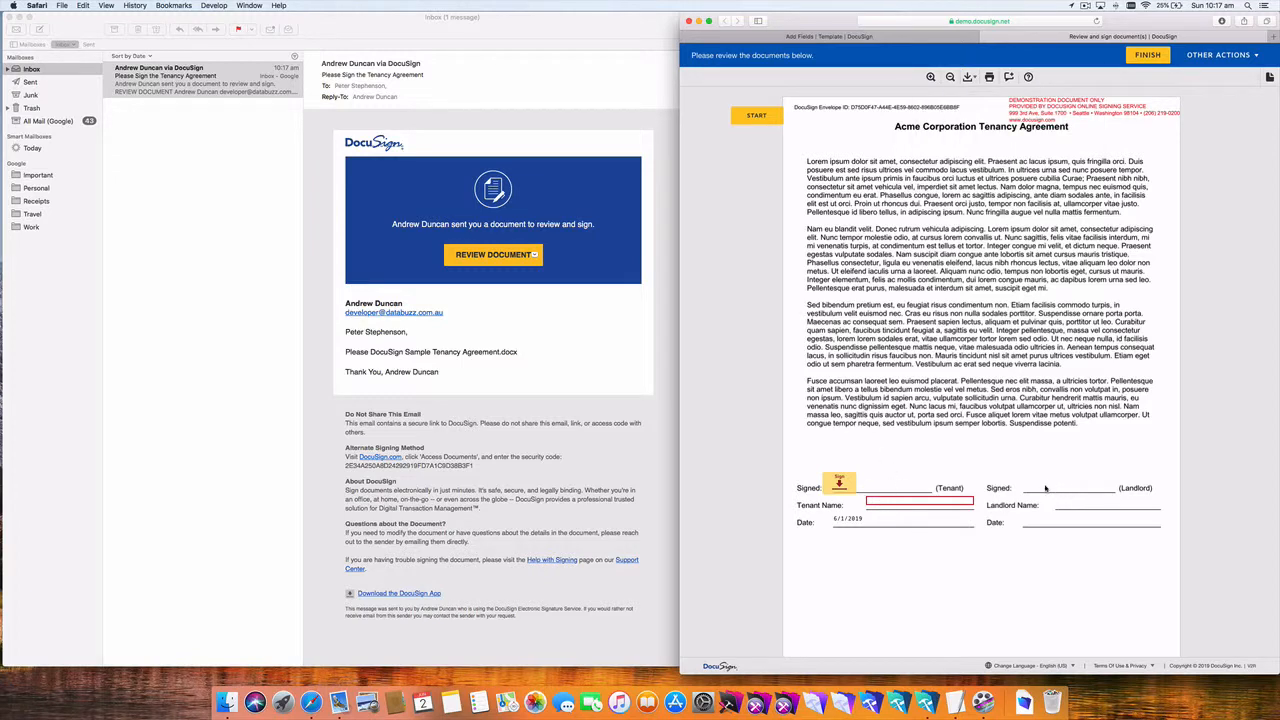
Step: Adopt the tenant signature, enter the tenant's name, finish signing, decline a copy, and close the window
{"action": "left_click", "coordinate": [841, 485]}
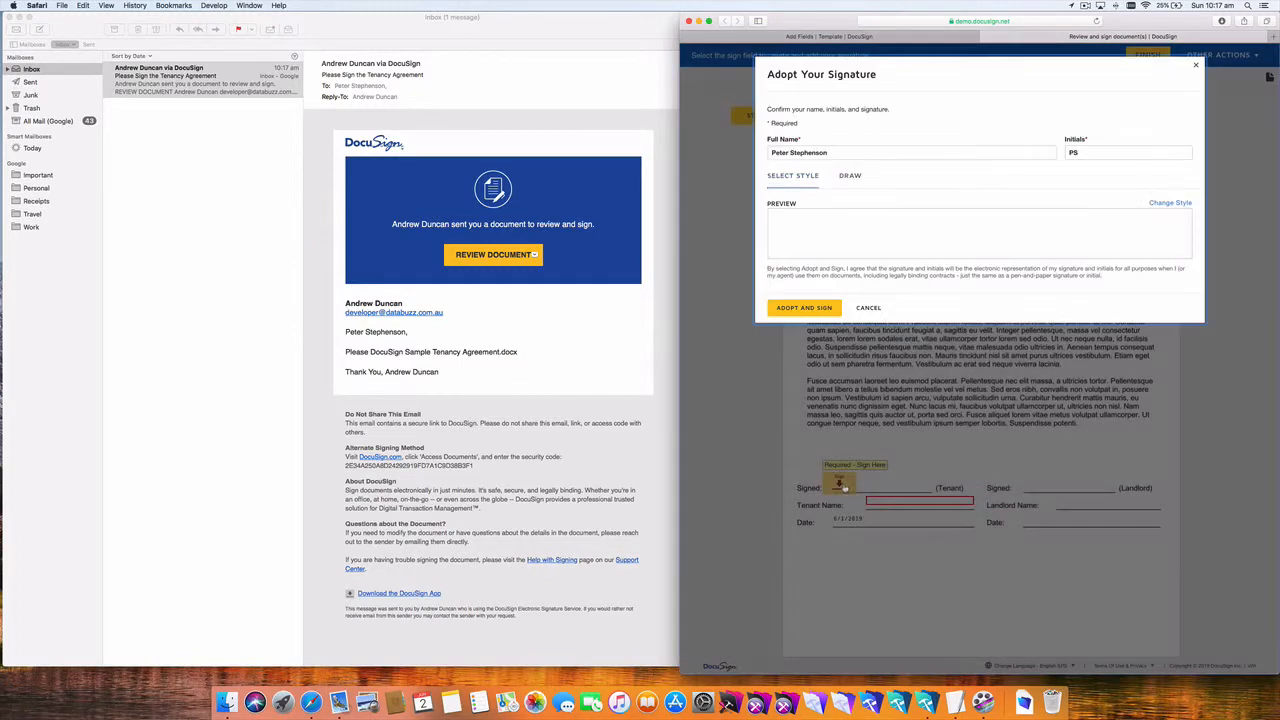
{"action": "left_click", "coordinate": [815, 309]}
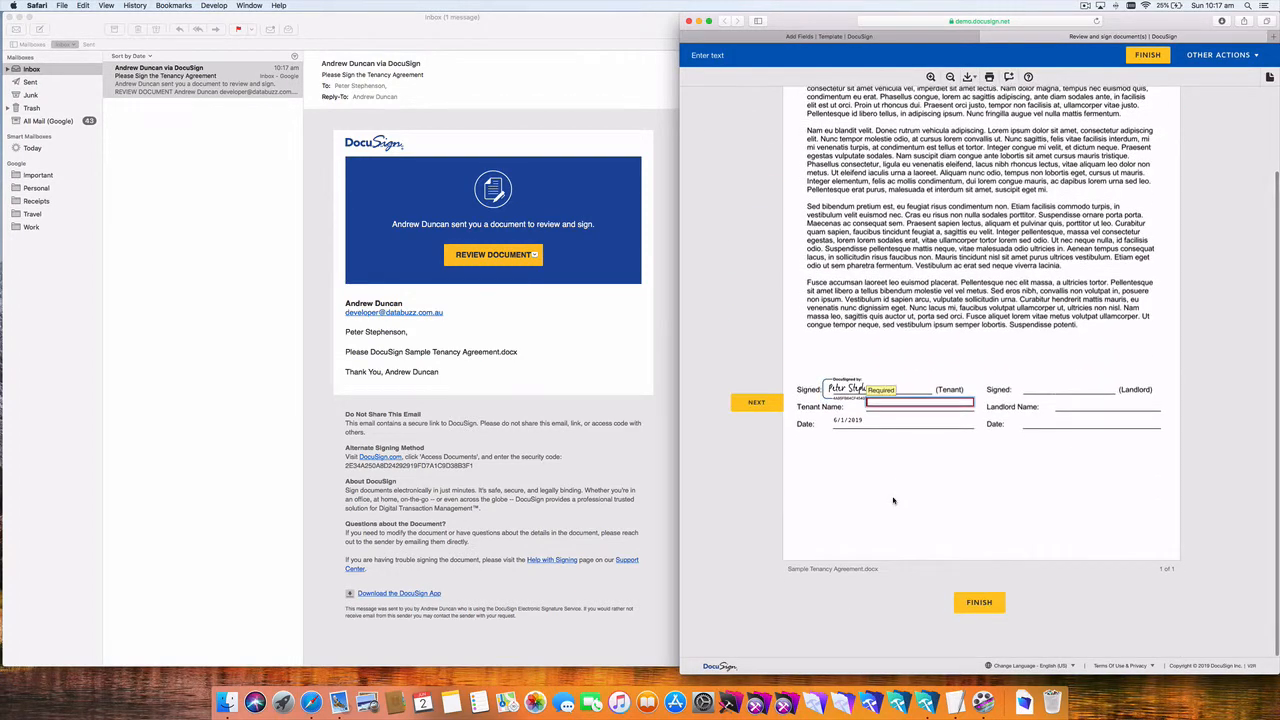
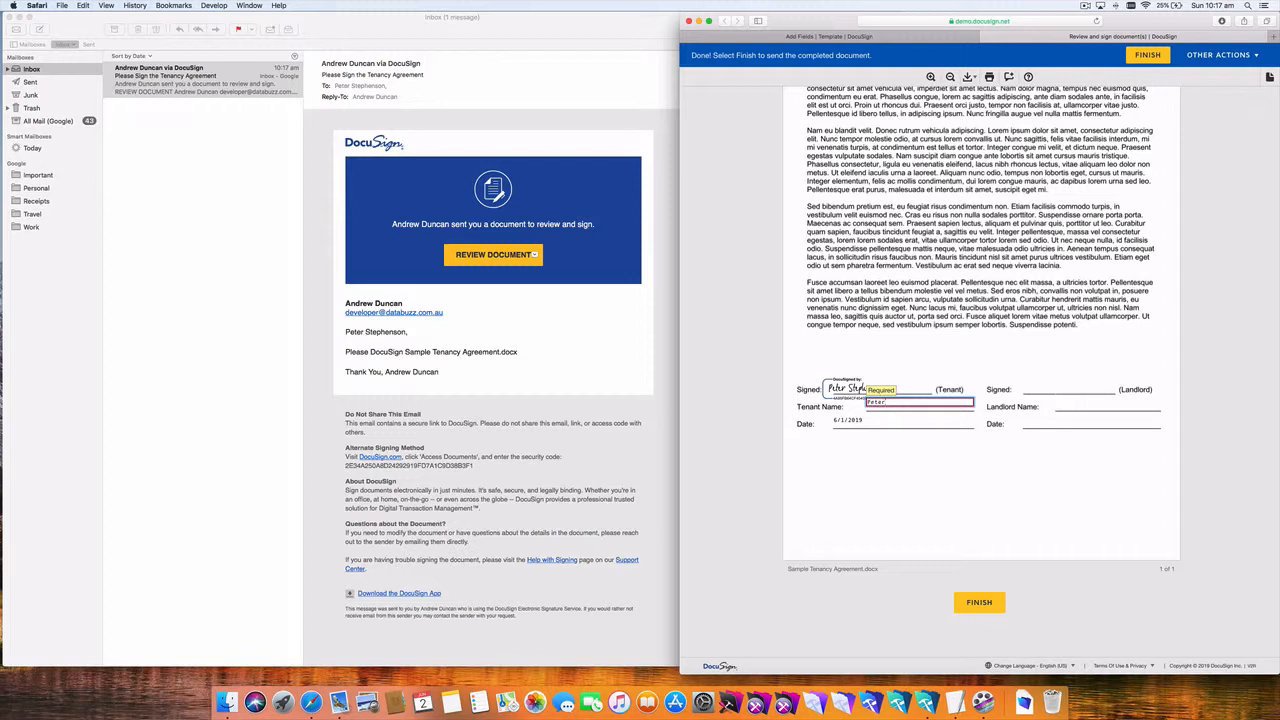
{"action": "key", "text": "Tab"}
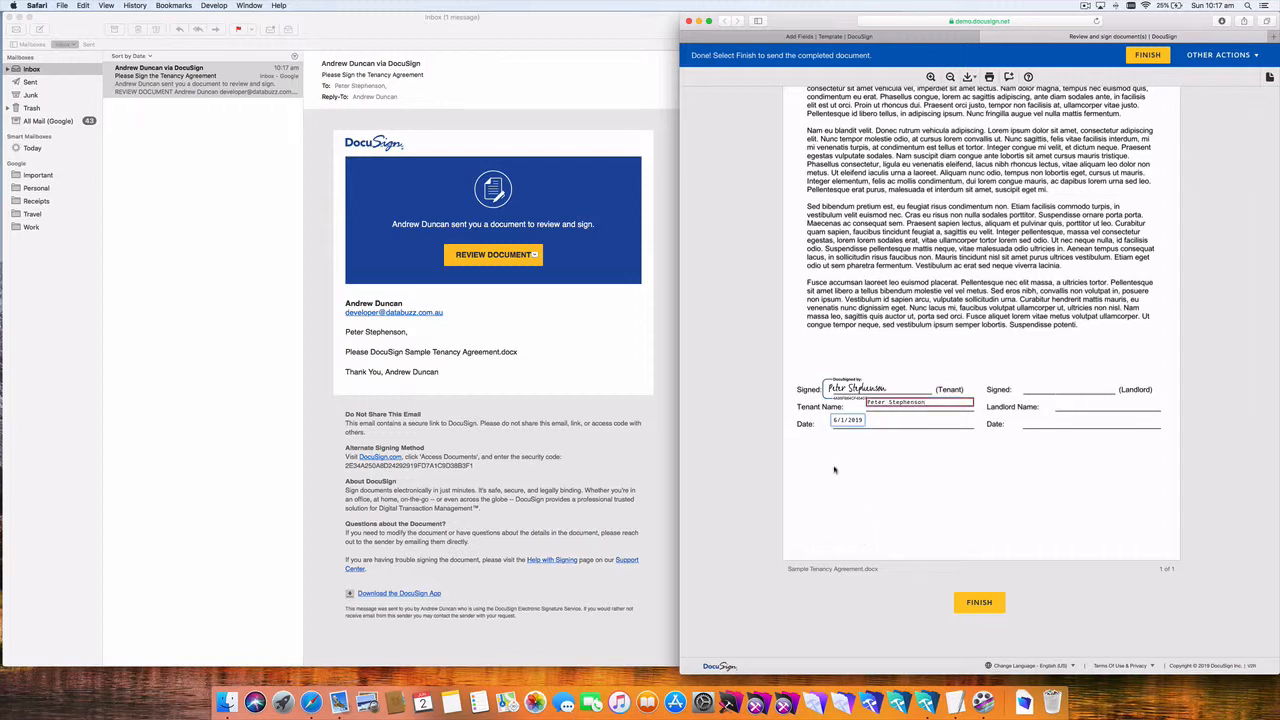
{"action": "left_click", "coordinate": [836, 470]}
{"action": "left_click", "coordinate": [984, 602]}
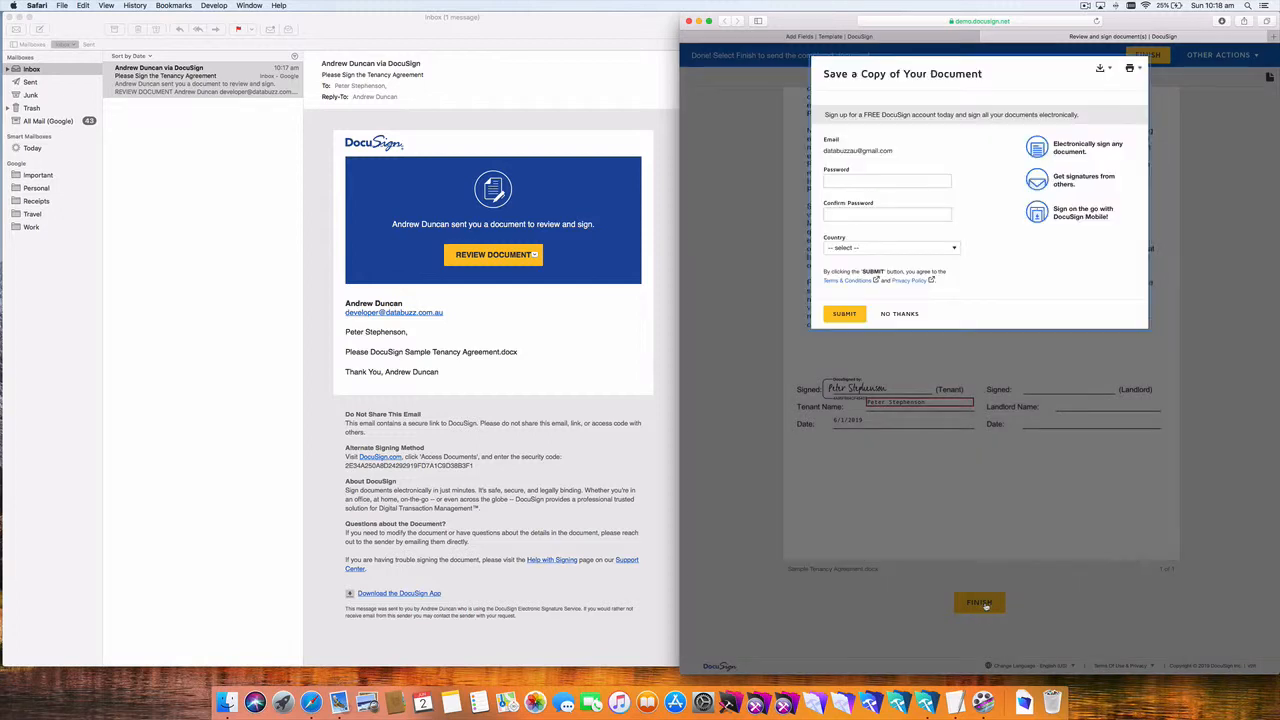
{"action": "left_click", "coordinate": [904, 314]}
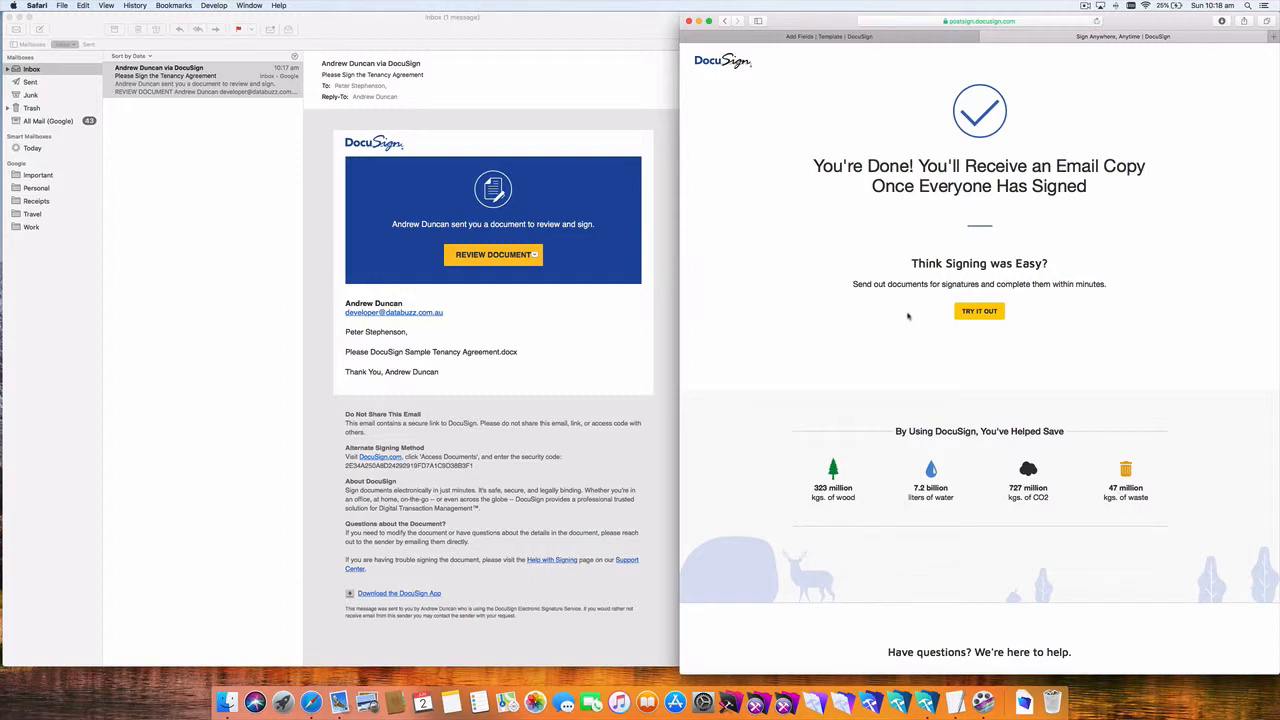
{"action": "key", "text": "super+w"}
{"action": "key", "text": "super+w"}
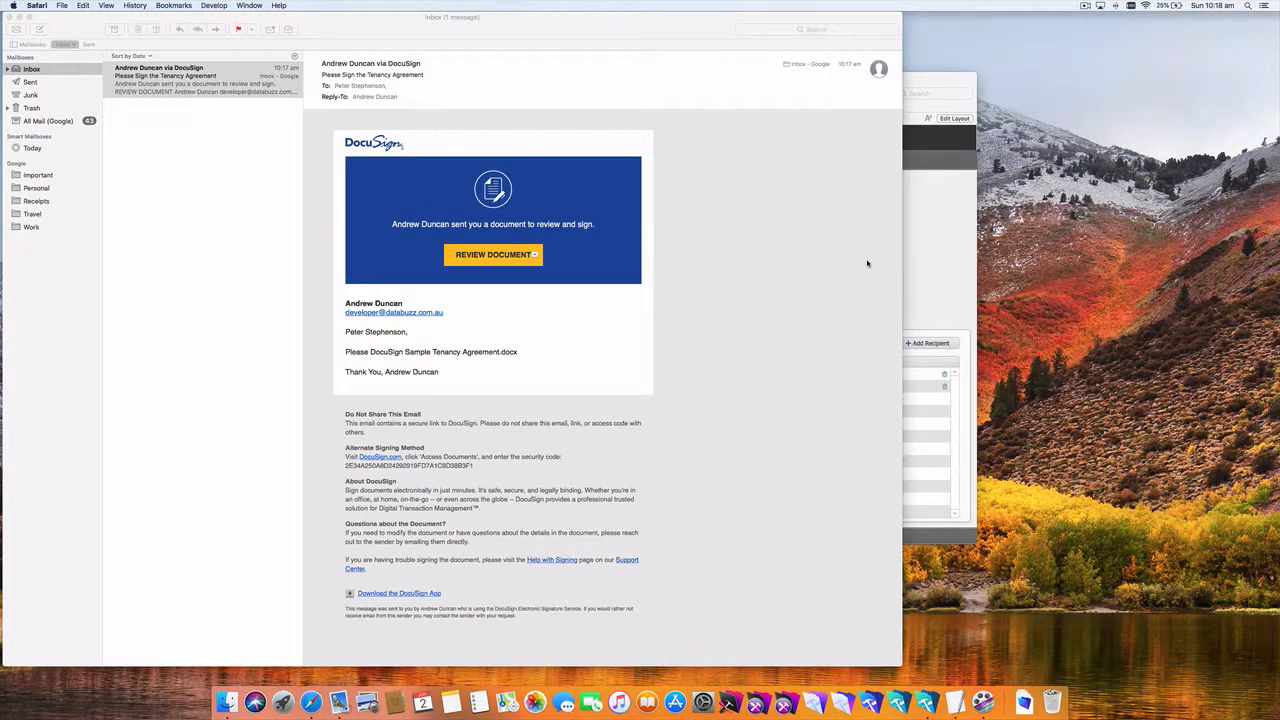
Step: Fetch new mail and open the landlord's DocuSign tenancy agreement request for review
{"action": "left_click", "coordinate": [257, 185]}
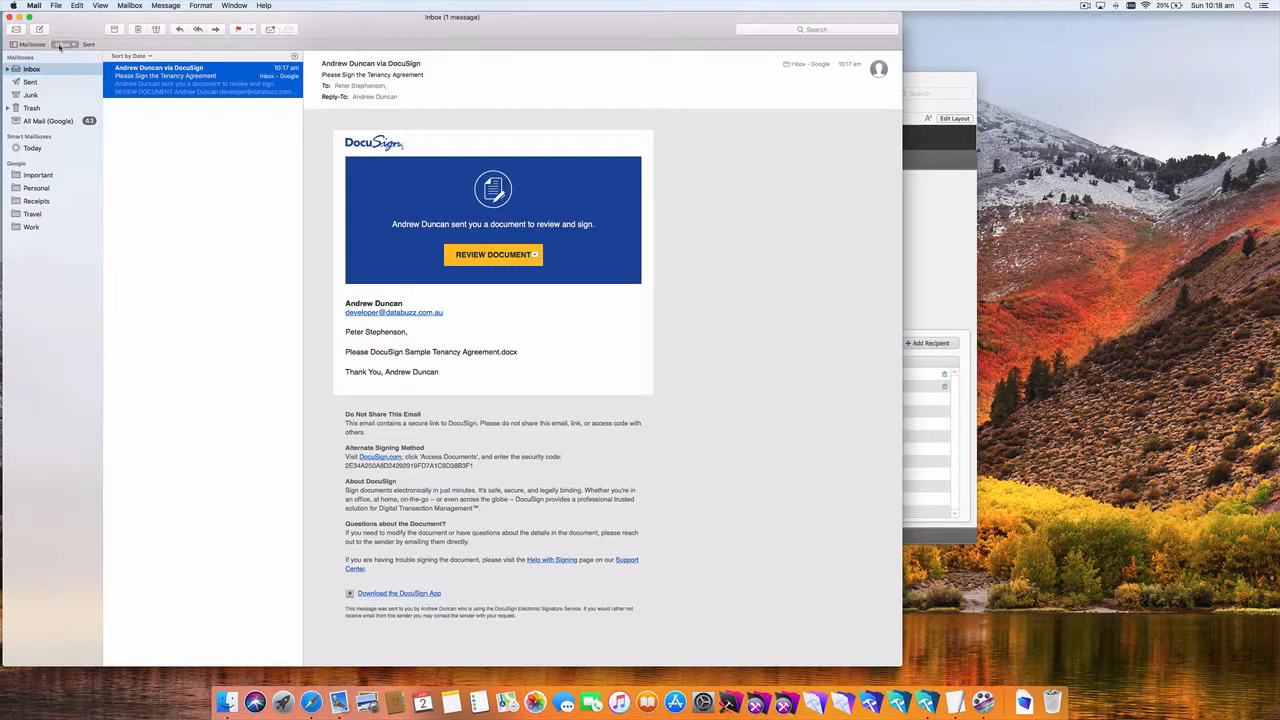
{"action": "left_click", "coordinate": [15, 31]}
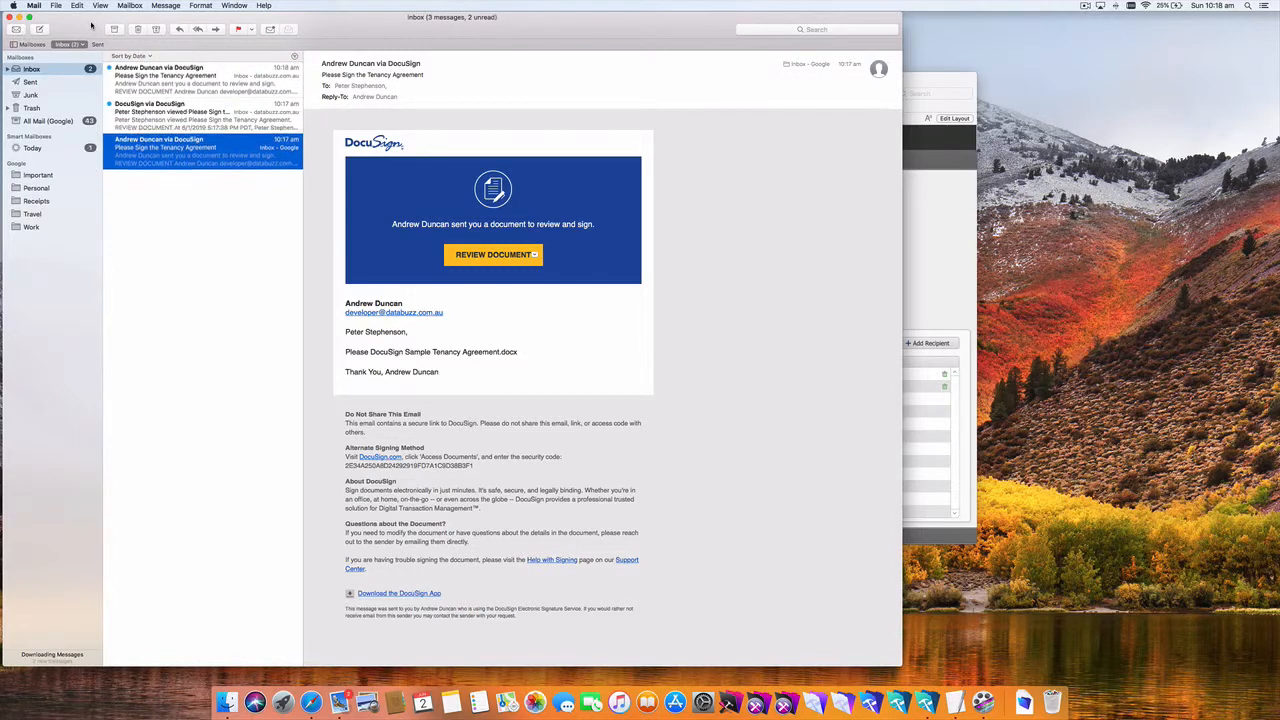
{"action": "left_click", "coordinate": [209, 82]}
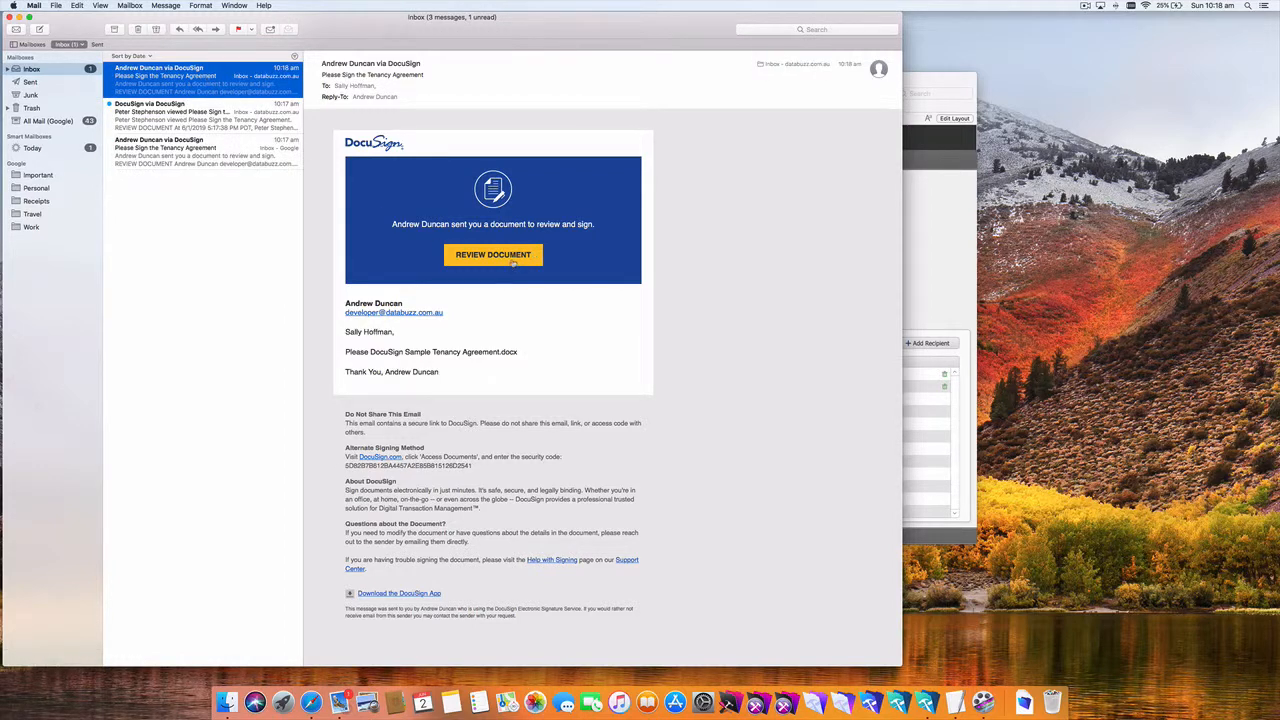
{"action": "triple_click", "coordinate": [377, 332]}
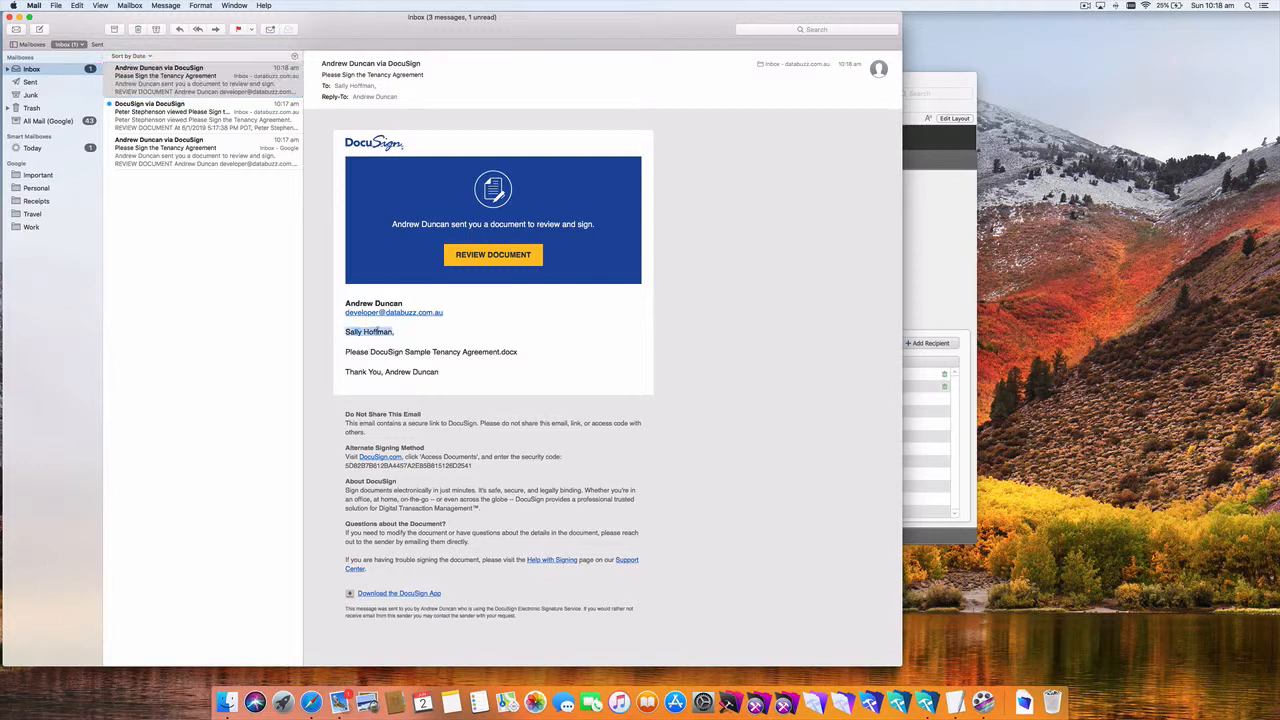
{"action": "left_click", "coordinate": [419, 334]}
{"action": "left_click", "coordinate": [495, 255]}
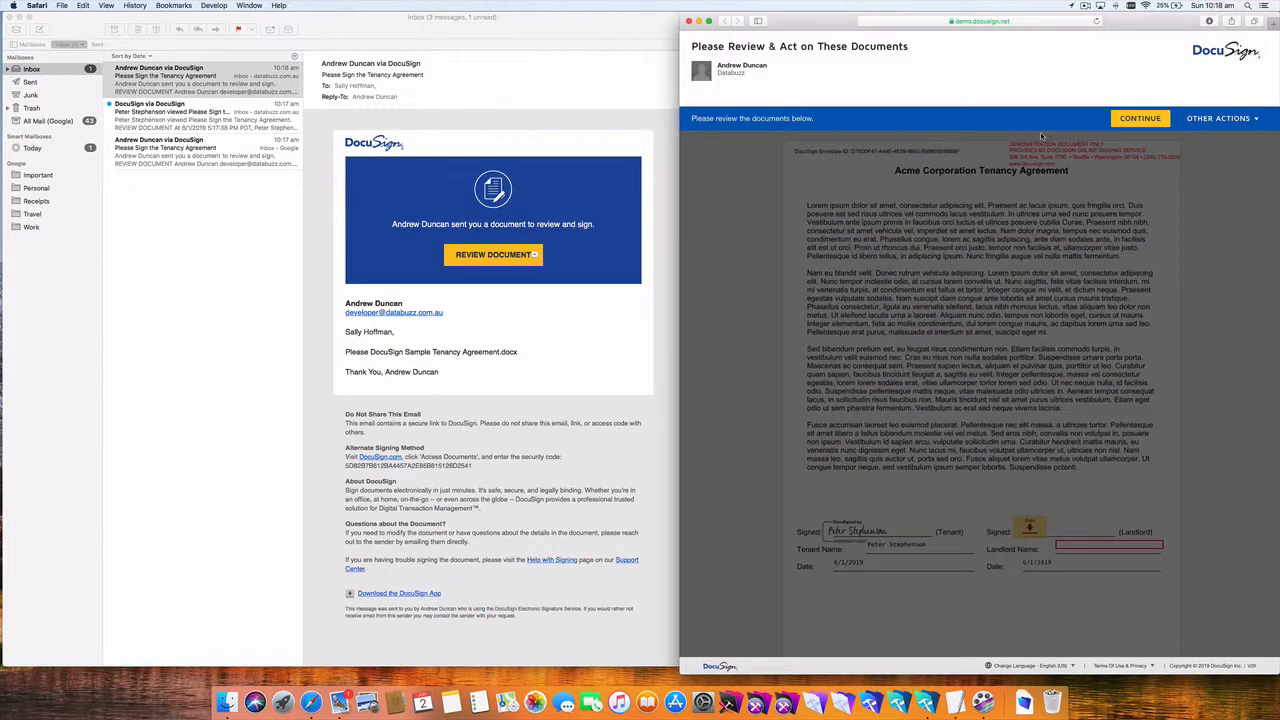
Step: Continue past the notice and tip, then adopt the landlord's signature
{"action": "left_click", "coordinate": [1130, 122]}
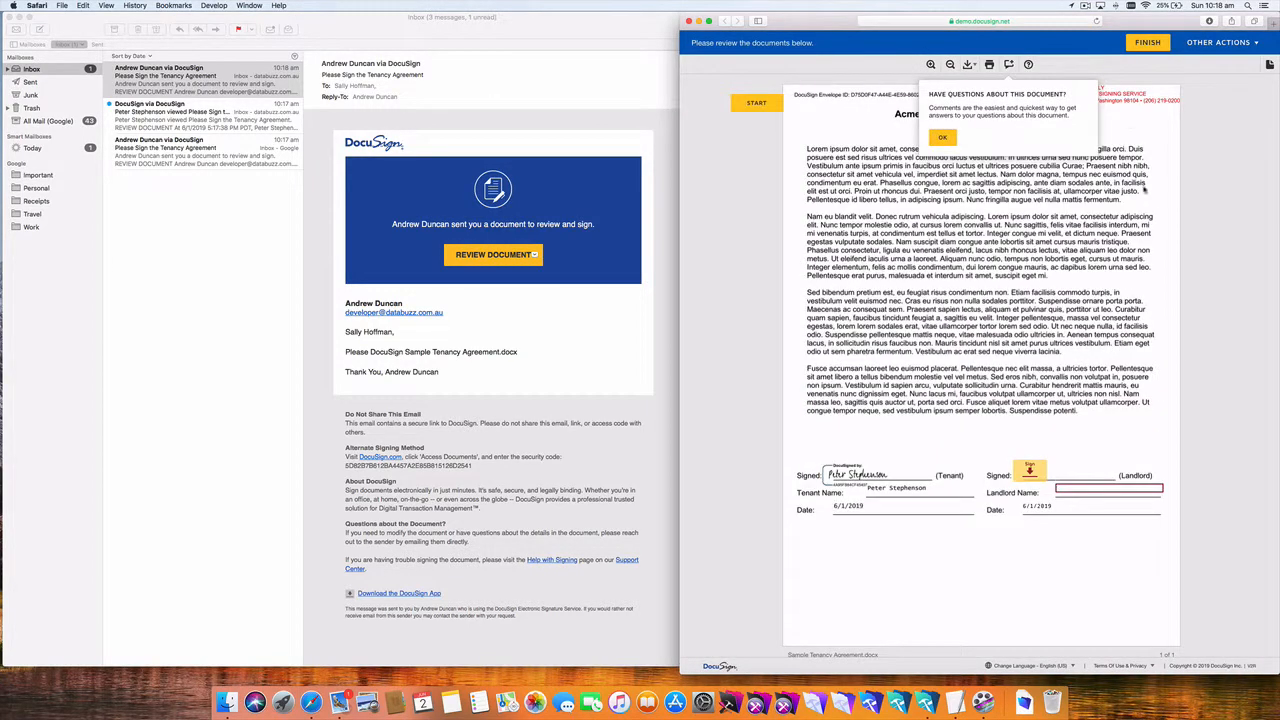
{"action": "left_click", "coordinate": [942, 137]}
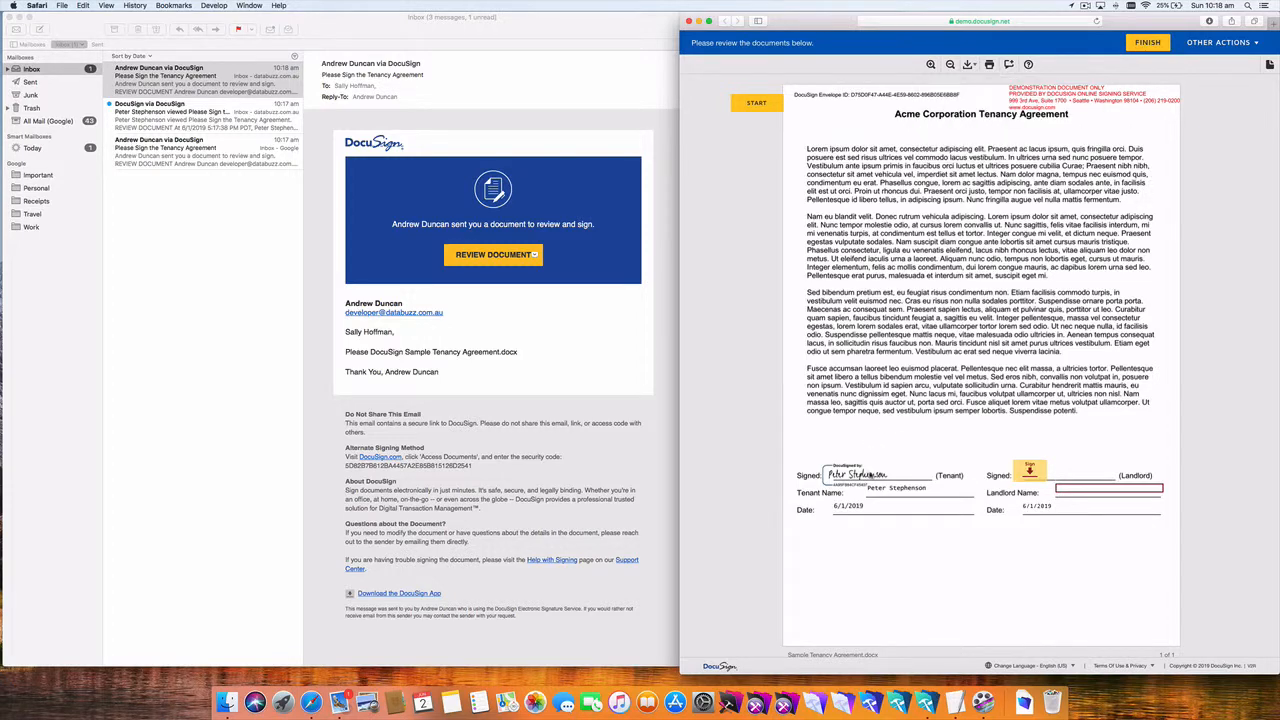
{"action": "left_click", "coordinate": [1029, 472]}
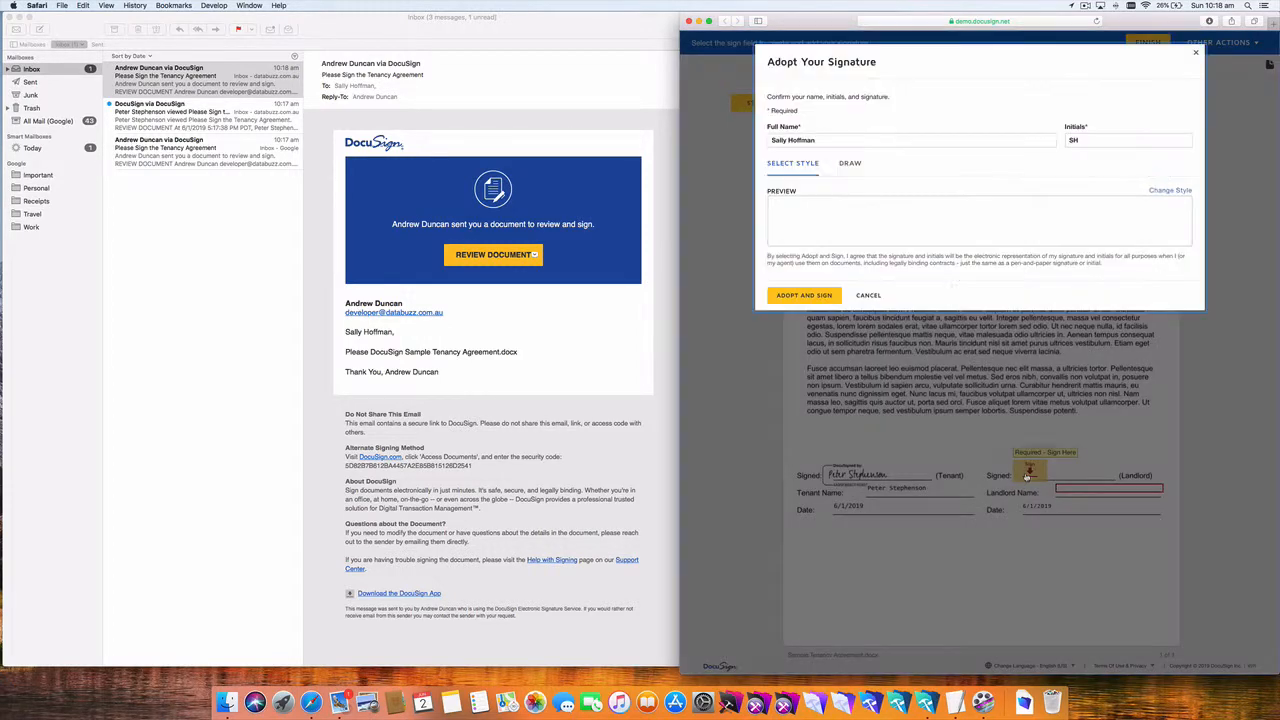
{"action": "left_click", "coordinate": [806, 296]}
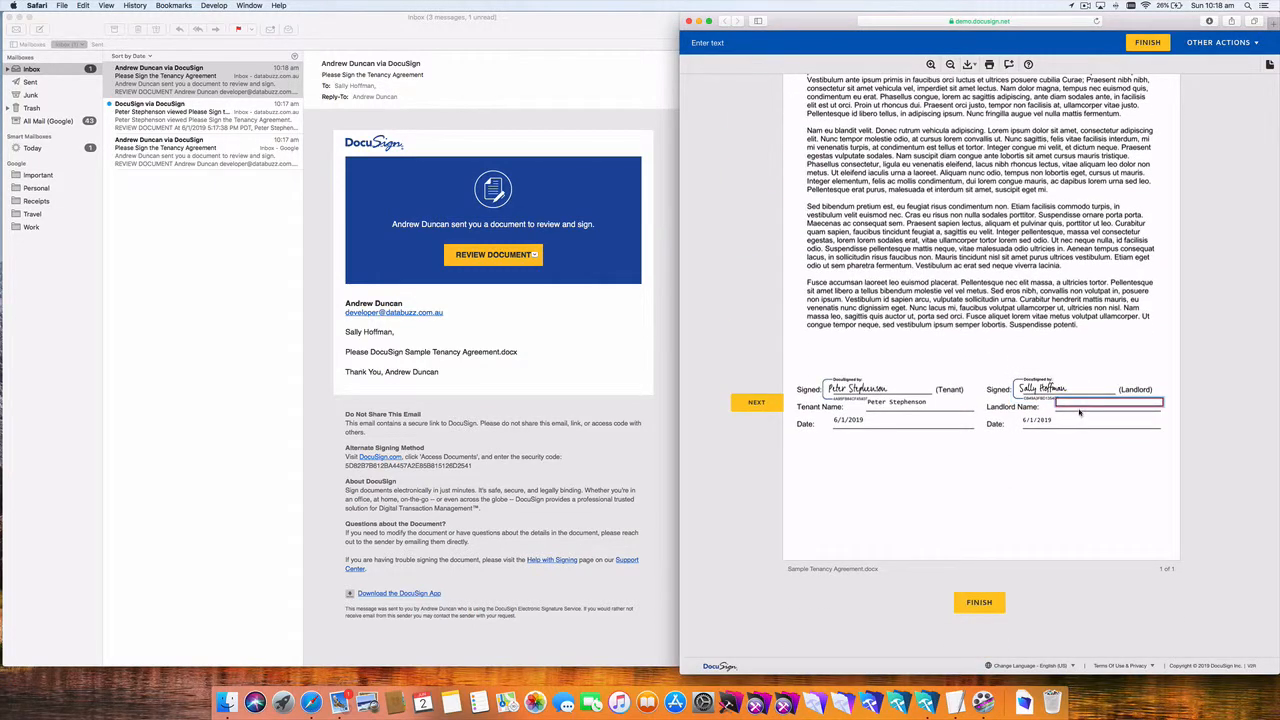
Step: Enter the landlord's name, finish signing, decline a copy, and return to FileMaker's RQT1002 record
{"action": "left_click", "coordinate": [1079, 408]}
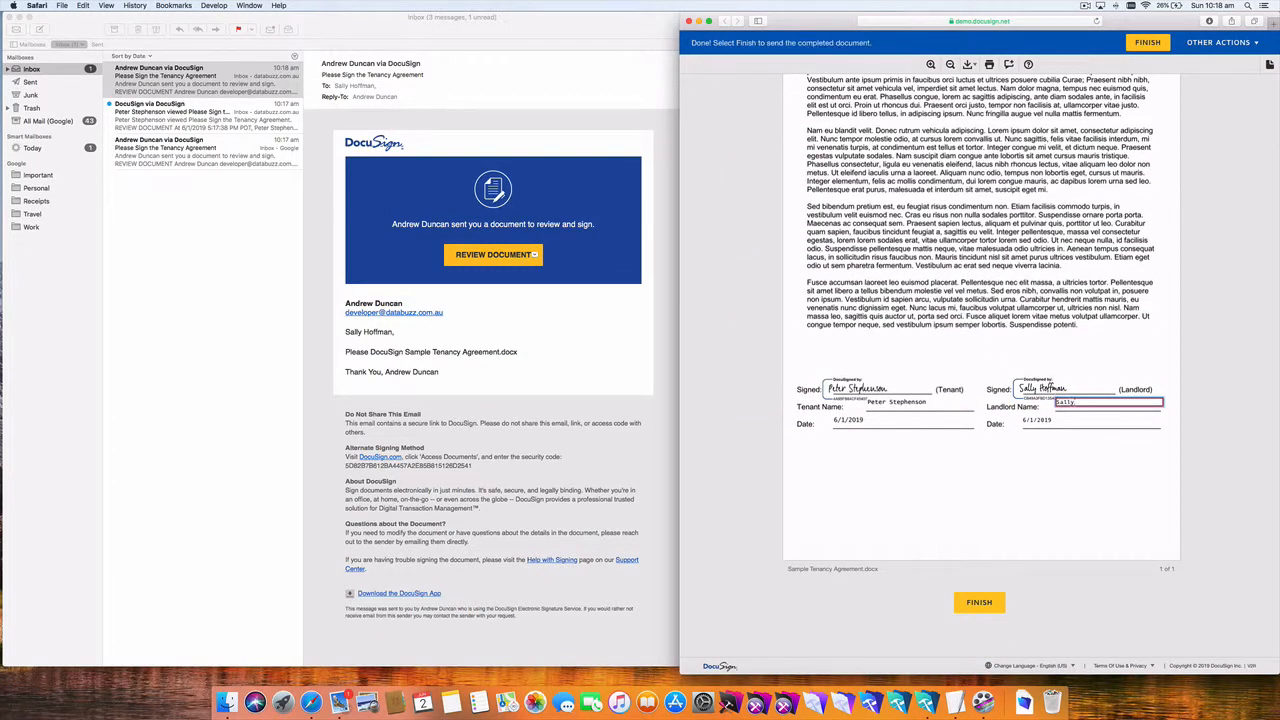
{"action": "left_click", "coordinate": [1070, 457]}
{"action": "left_click", "coordinate": [979, 602]}
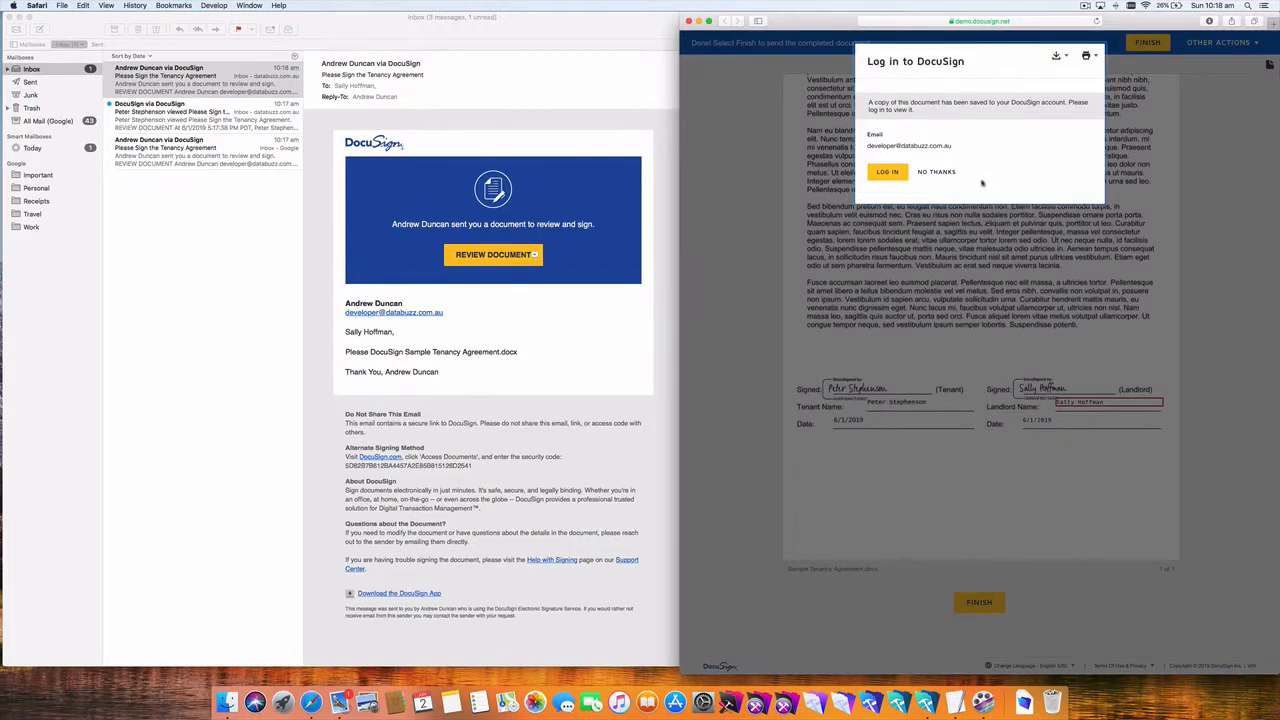
{"action": "left_click", "coordinate": [945, 172]}
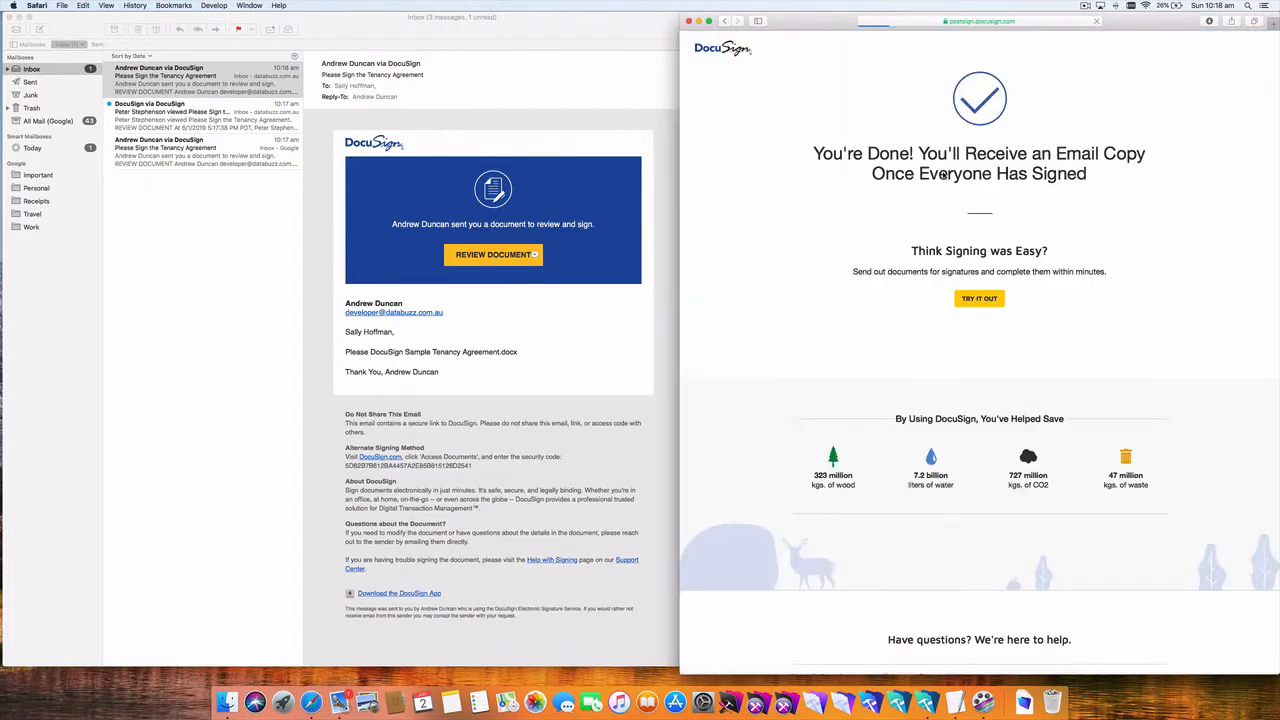
{"action": "key", "text": "super+w"}
{"action": "left_click", "coordinate": [933, 176]}
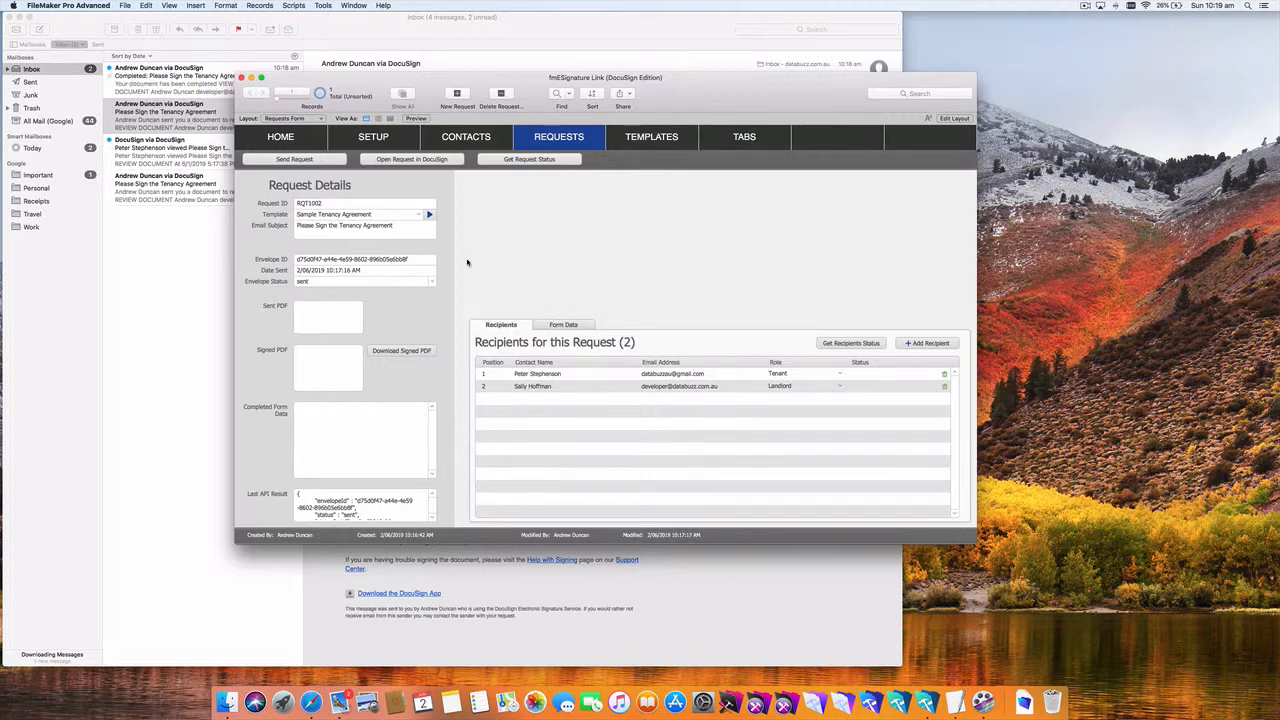
Step: Update RQT1002's envelope status to completed and download the signed PDF into the record
{"action": "left_click", "coordinate": [541, 161]}
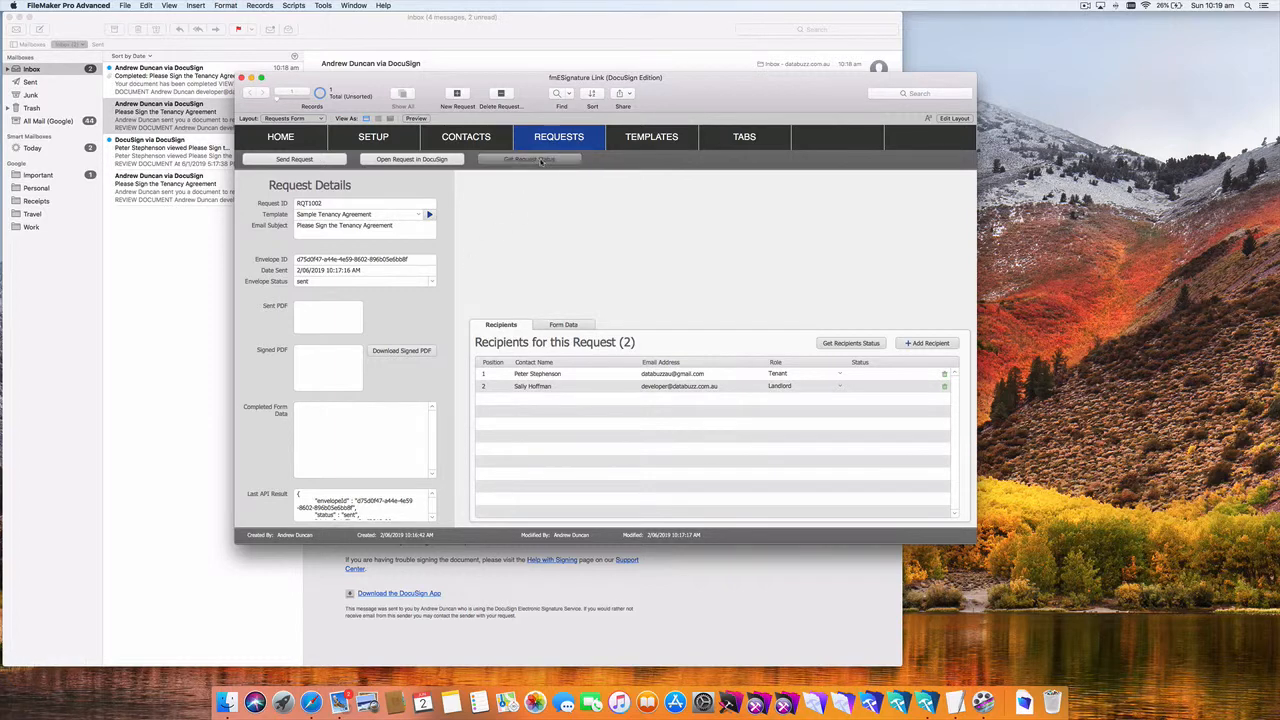
{"action": "key", "text": "Return"}
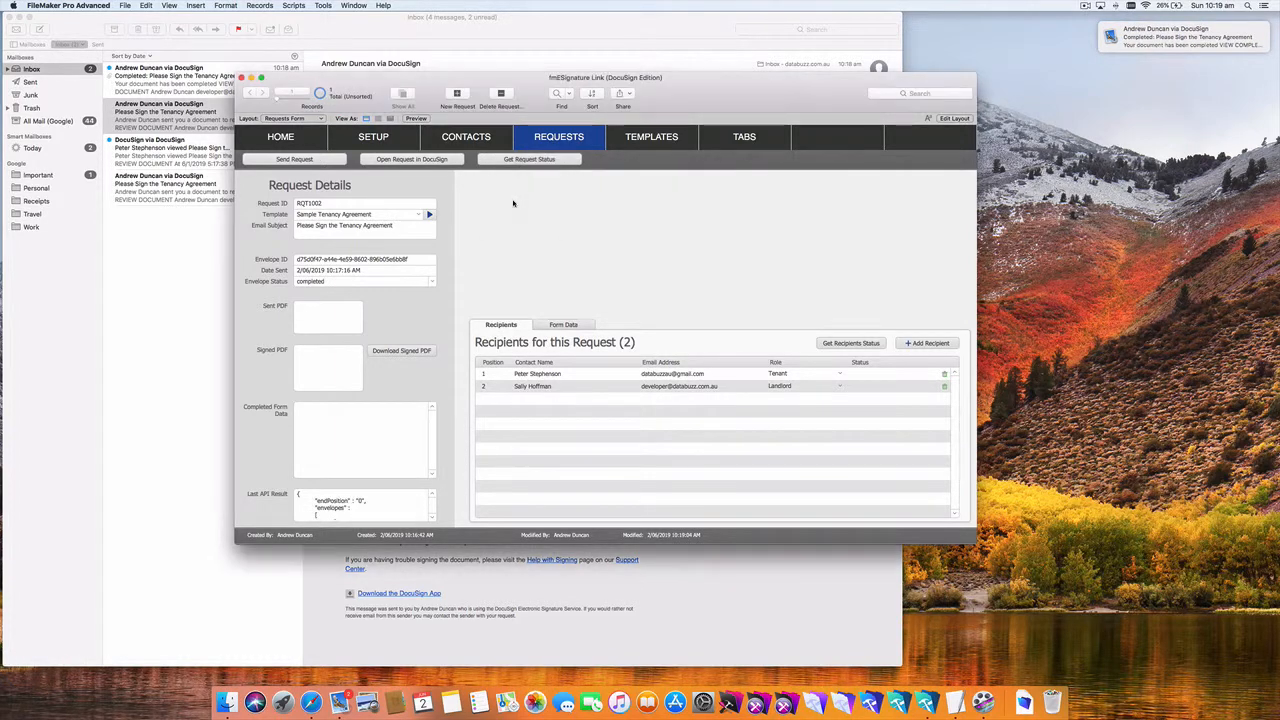
{"action": "left_click", "coordinate": [420, 366]}
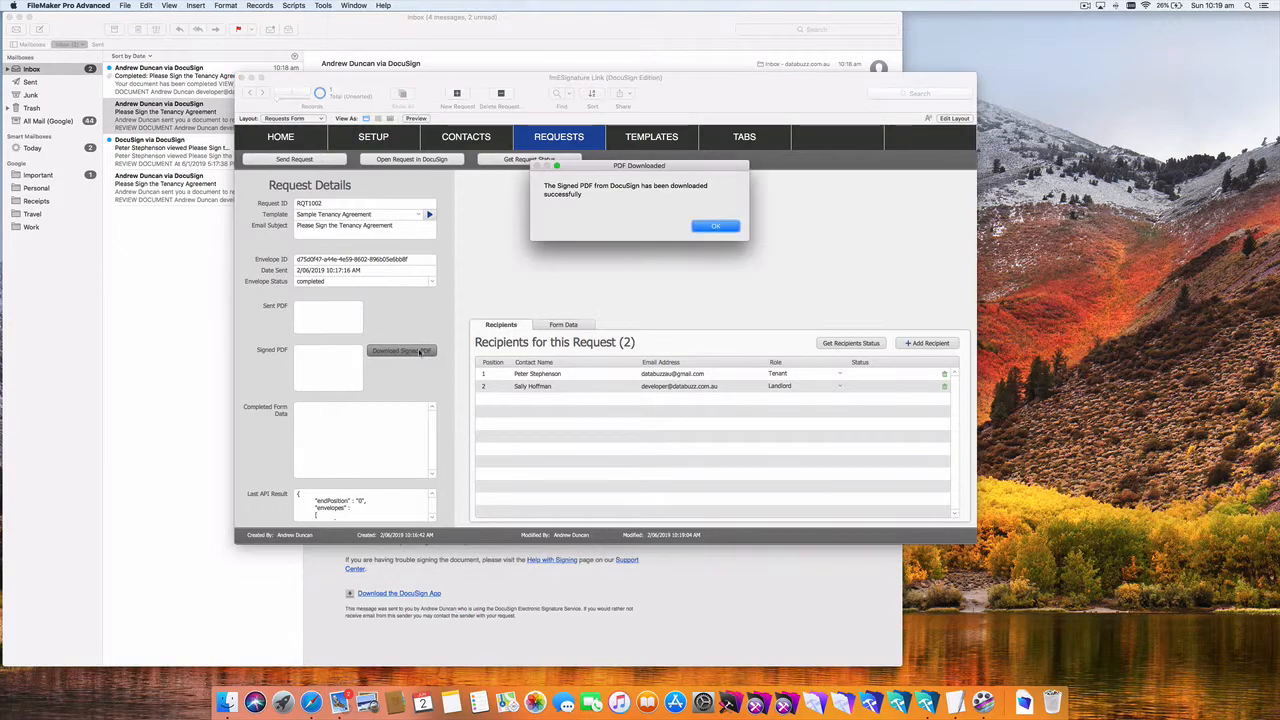
{"action": "key", "text": "Return"}
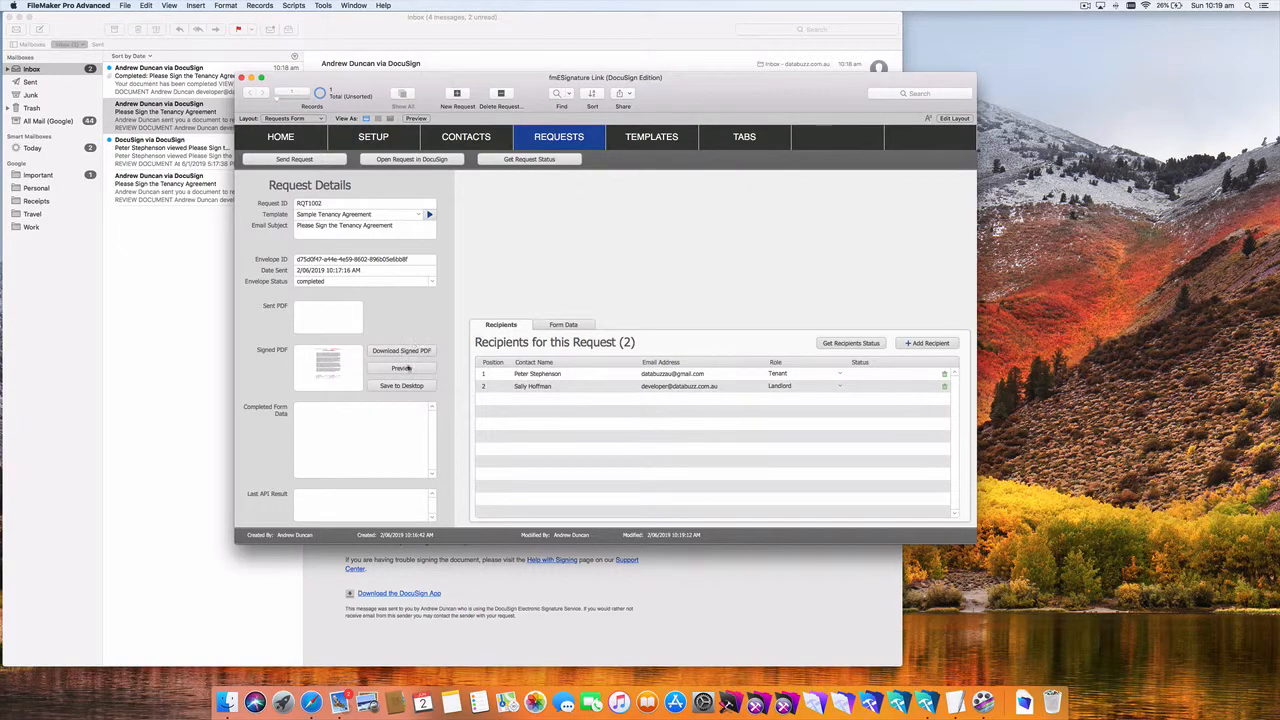
{"action": "left_click", "coordinate": [403, 368]}
Step: Close the PDF preview and fetch form data: tenant and landlord names, both dated 6/1/2019
{"action": "left_click_drag", "start_coordinate": [310, 420], "coordinate": [486, 522]}
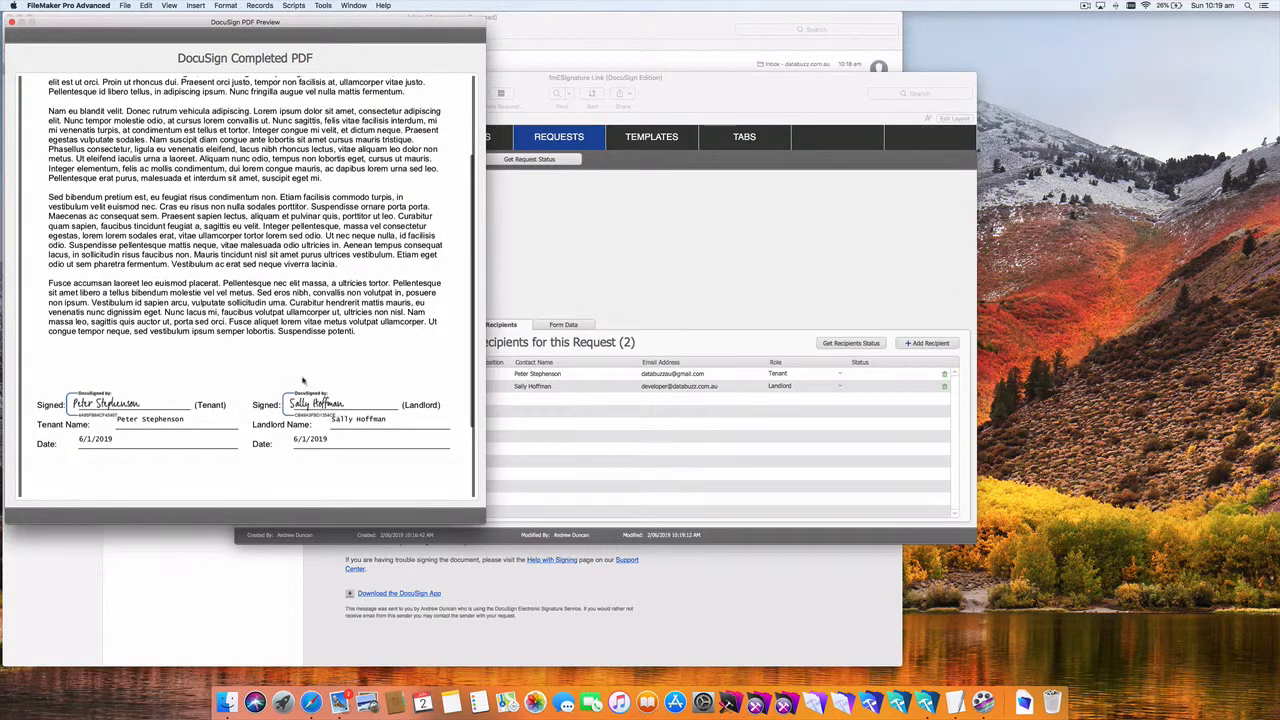
{"action": "key", "text": "super+w"}
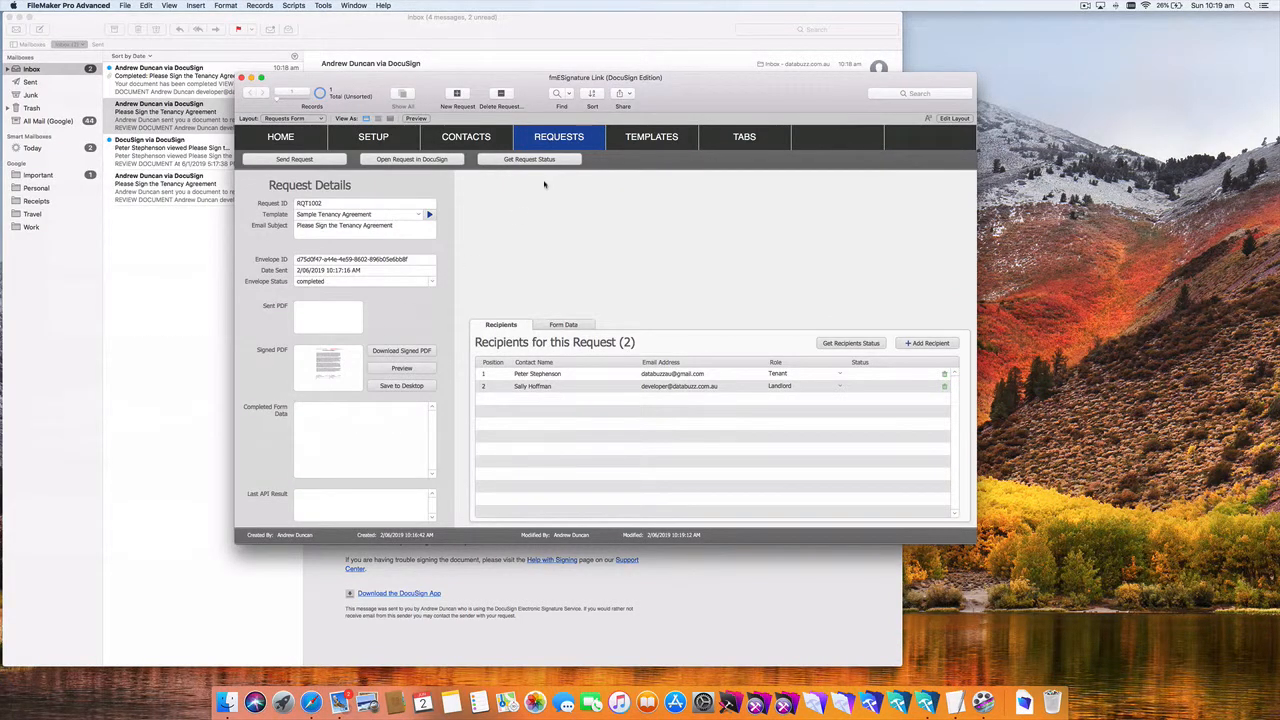
{"action": "left_click", "coordinate": [575, 324]}
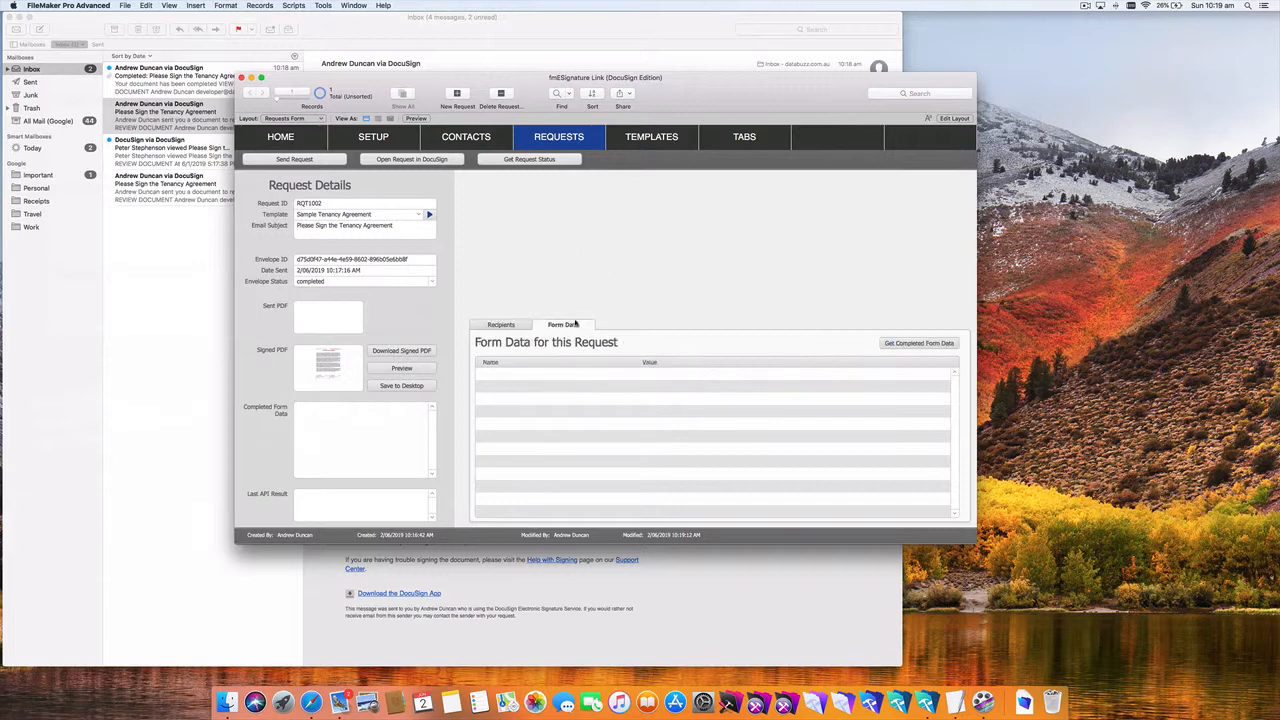
{"action": "left_click", "coordinate": [918, 345]}
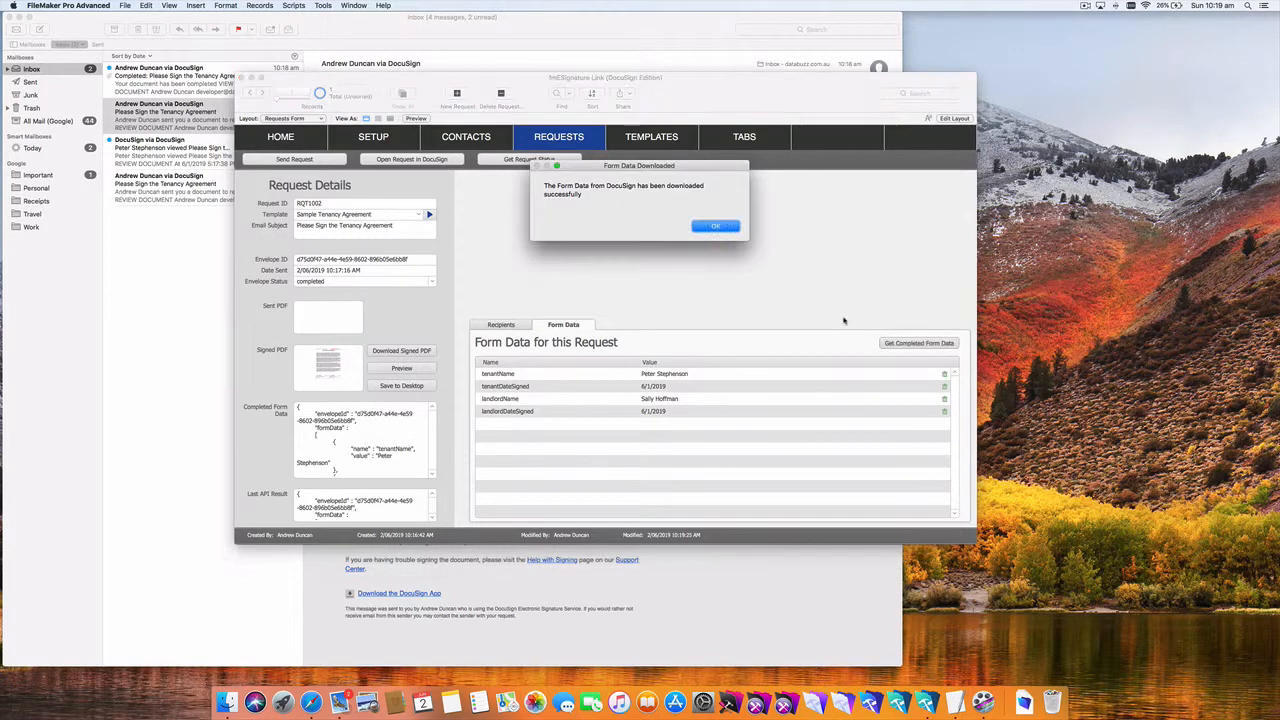
{"action": "key", "text": "Return"}
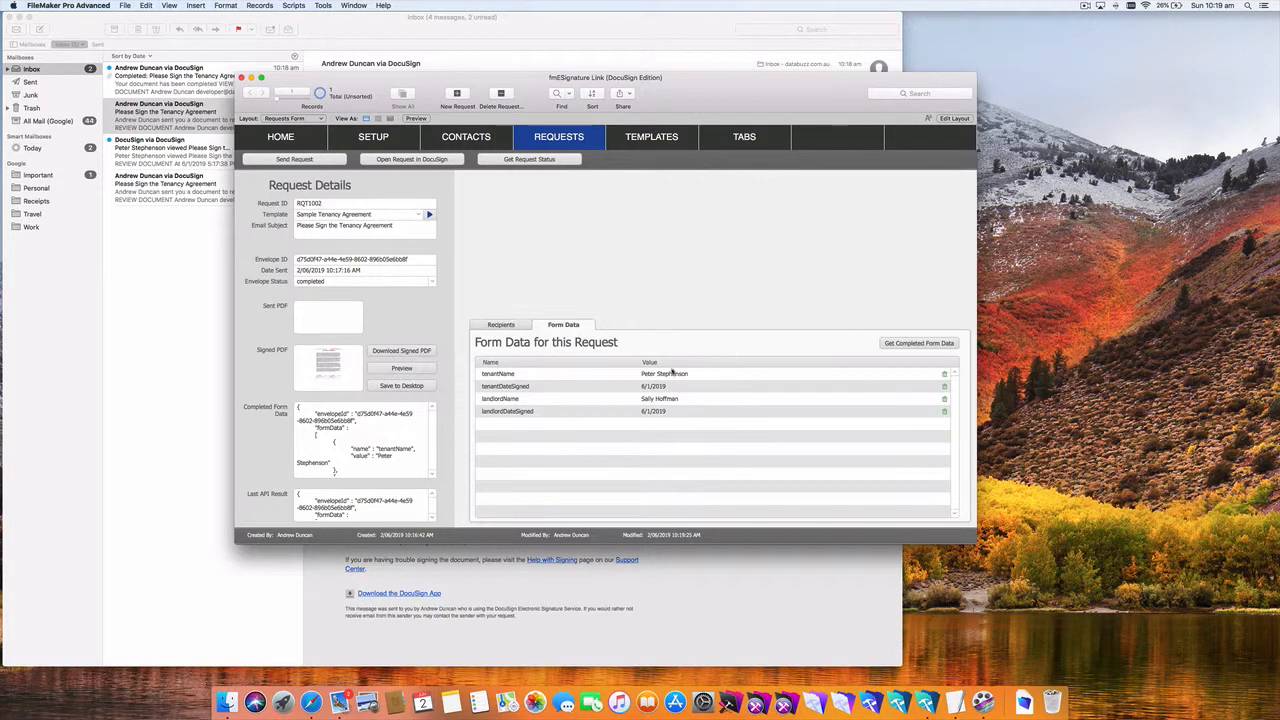